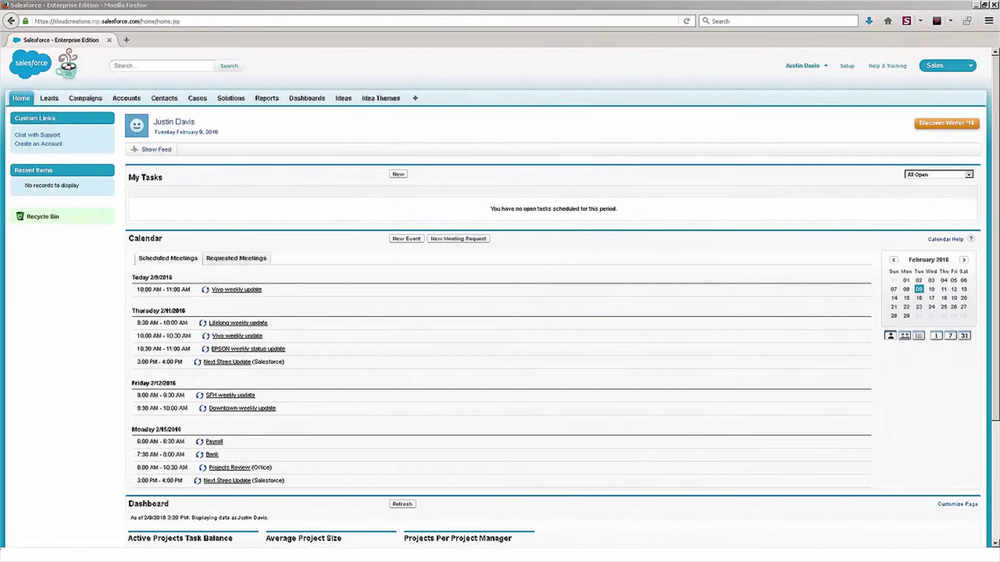
# Go to Setup > Data Management > Data Loader and save the Windows installer ApexDataLoader.exe
pyautogui.click(847, 68)
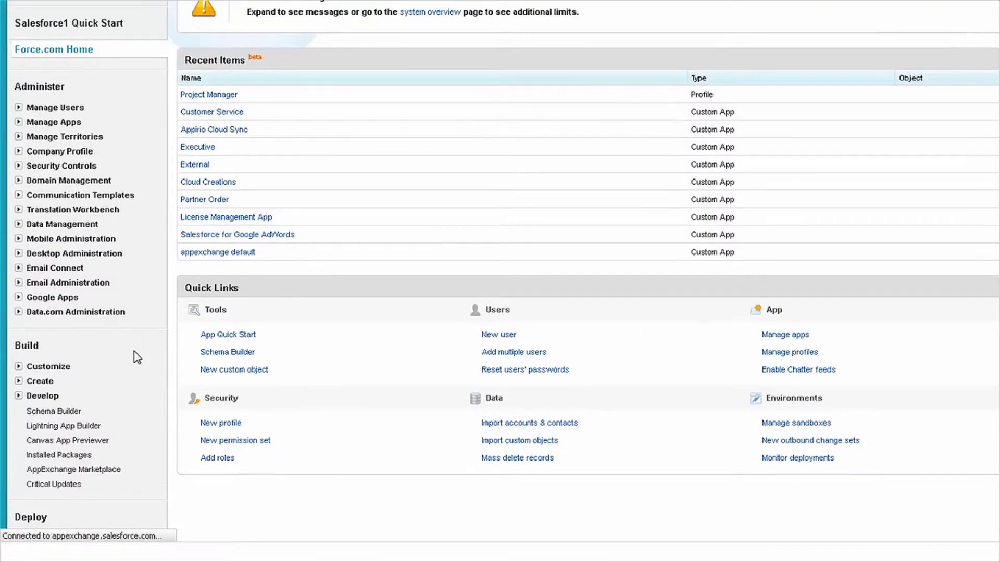
pyautogui.click(18, 223)
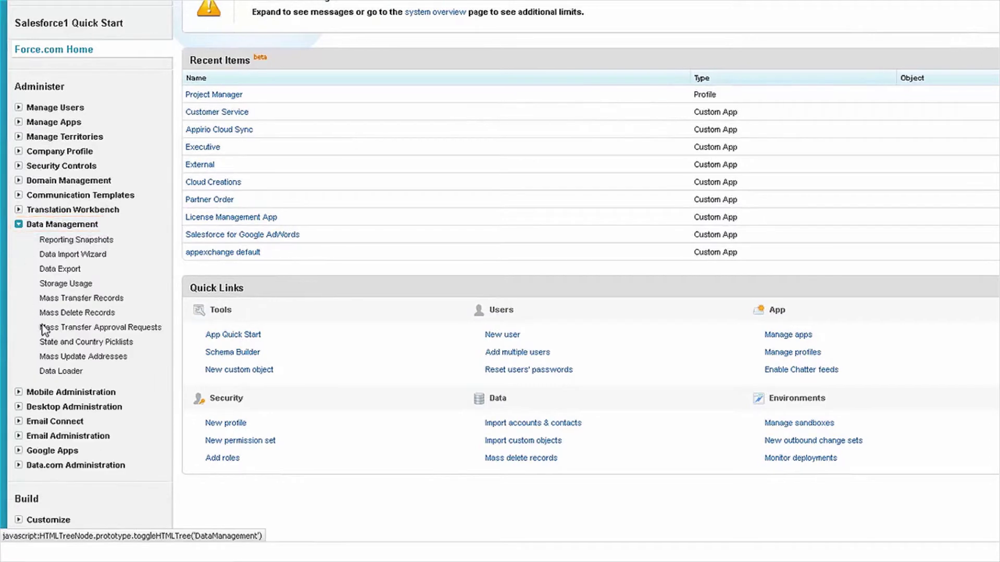
pyautogui.click(59, 371)
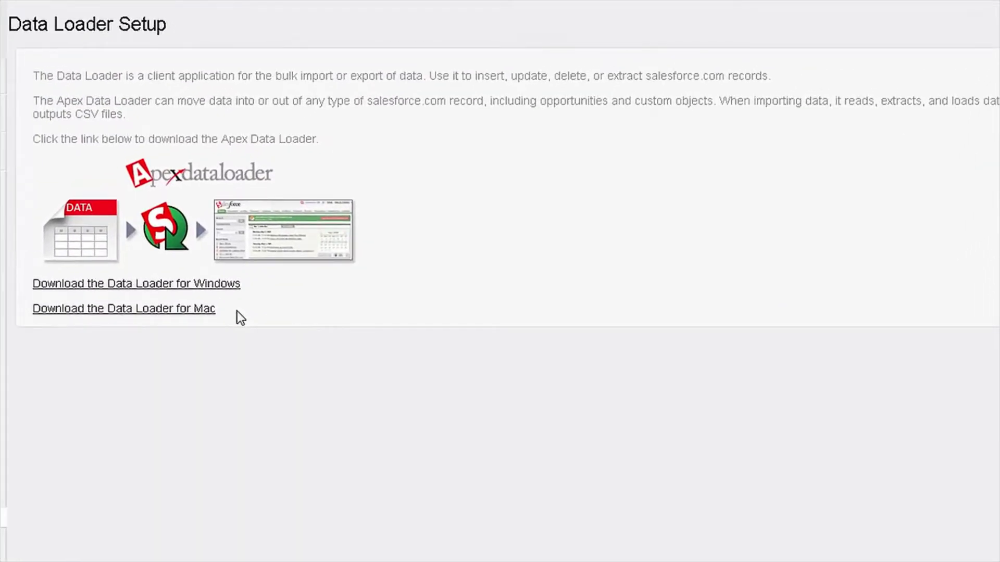
pyautogui.click(126, 285)
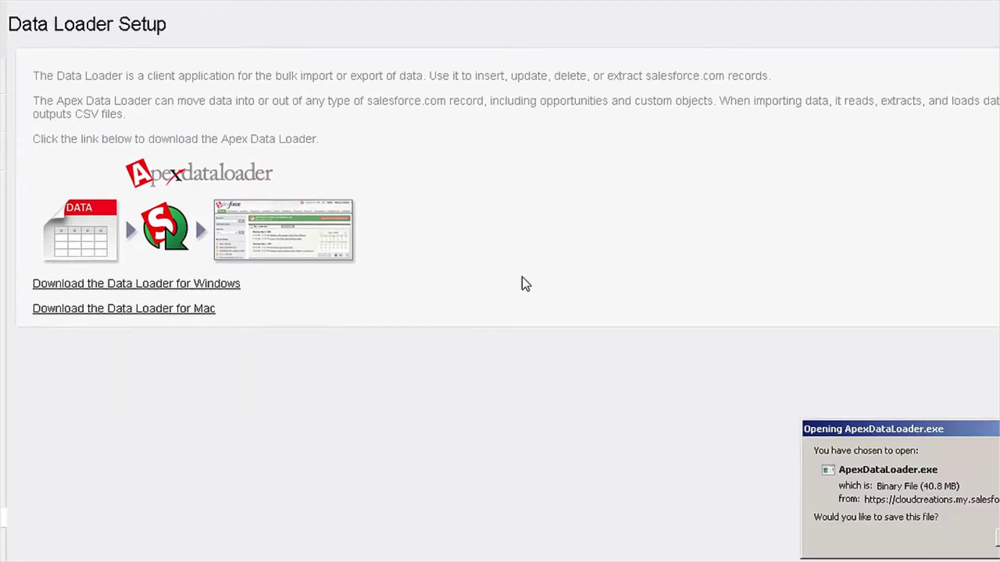
pyautogui.moveTo(995, 440); pyautogui.dragTo(696, 174)
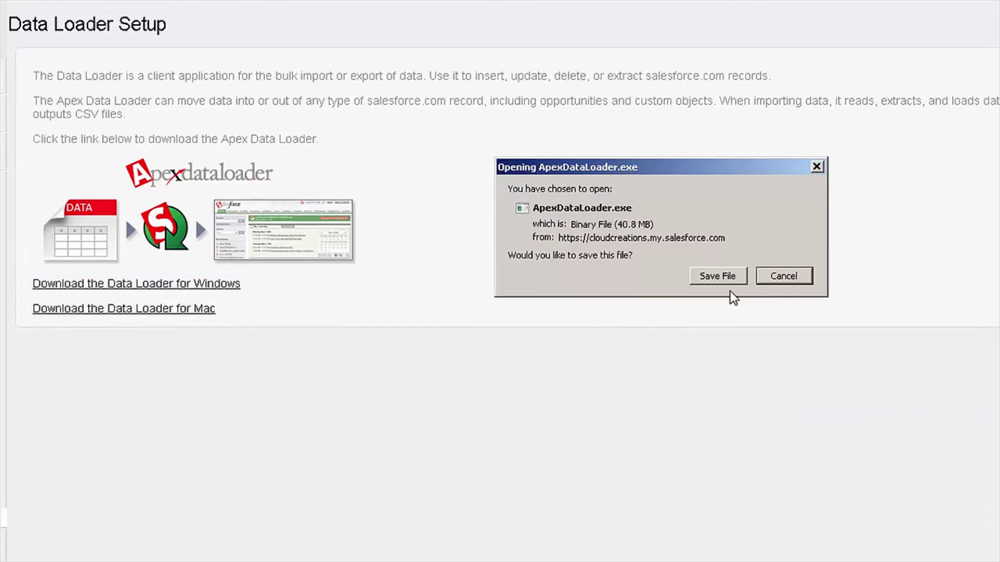
pyautogui.click(720, 277)
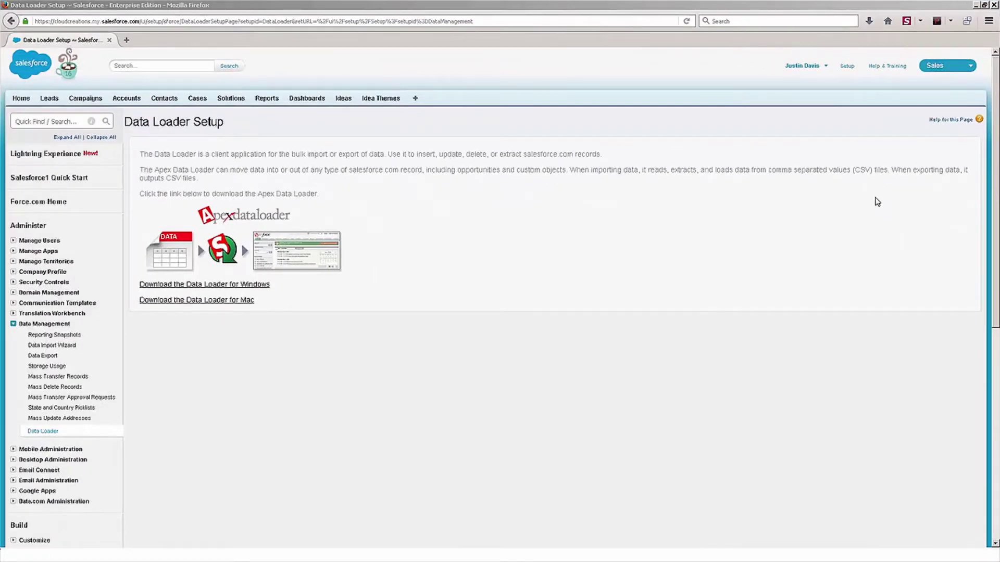
# Minimize Firefox and launch ApexDataLoader.exe from the desktop, allowing it to run
pyautogui.click(877, 202)
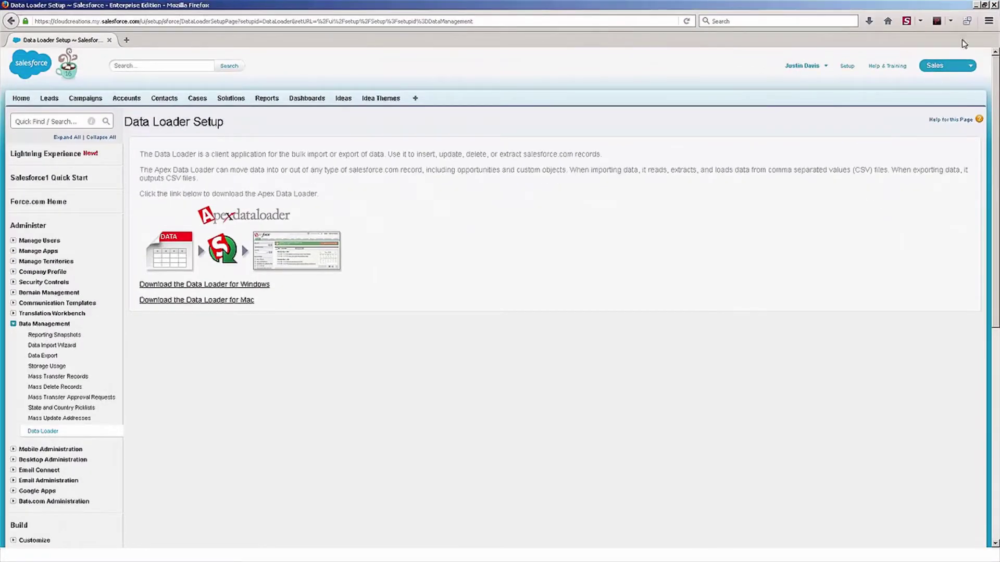
pyautogui.click(977, 6)
pyautogui.doubleClick(16, 455)
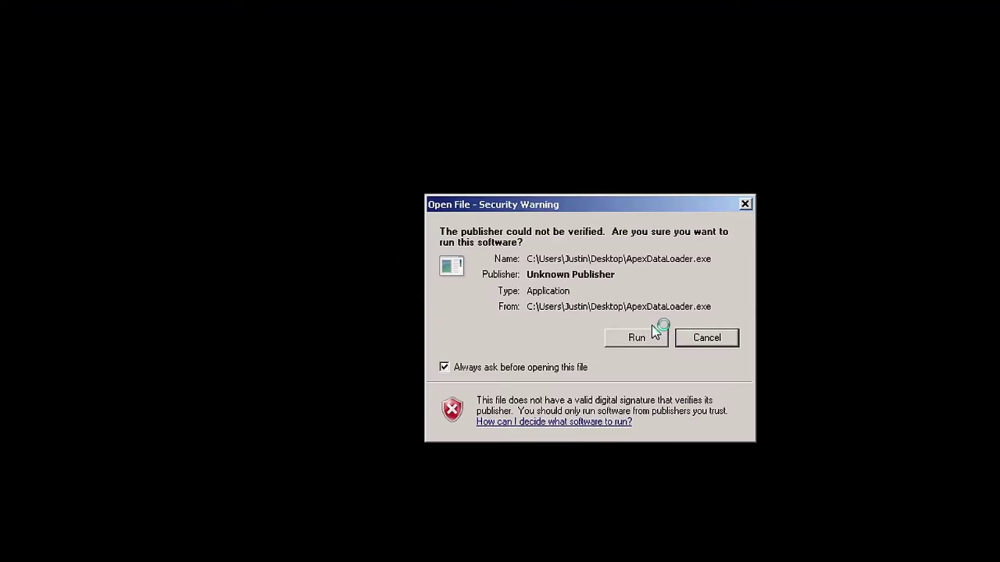
pyautogui.click(644, 338)
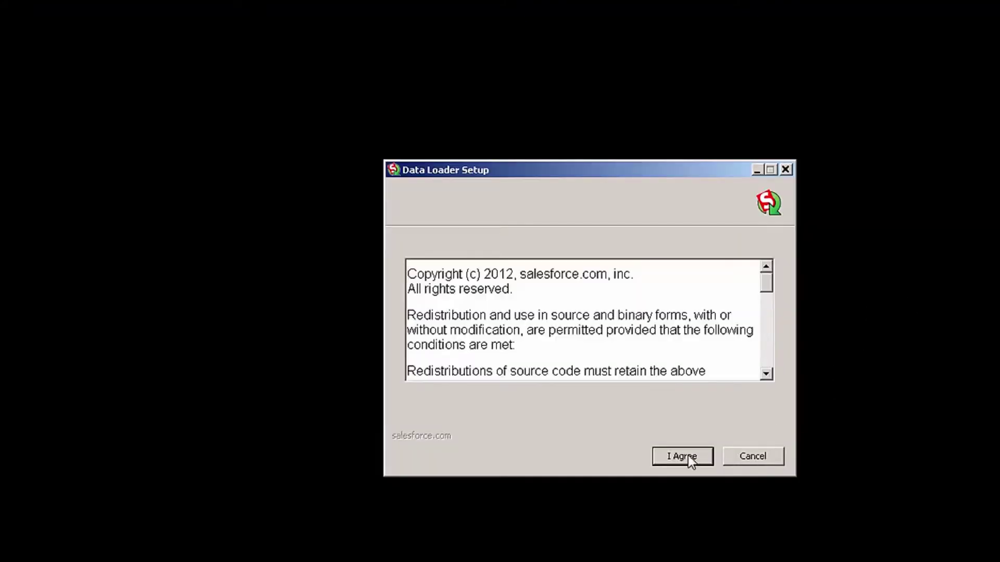
# Accept the licence, install to the default Program Files folder, and place the installer icon below Data Loader
pyautogui.click(685, 457)
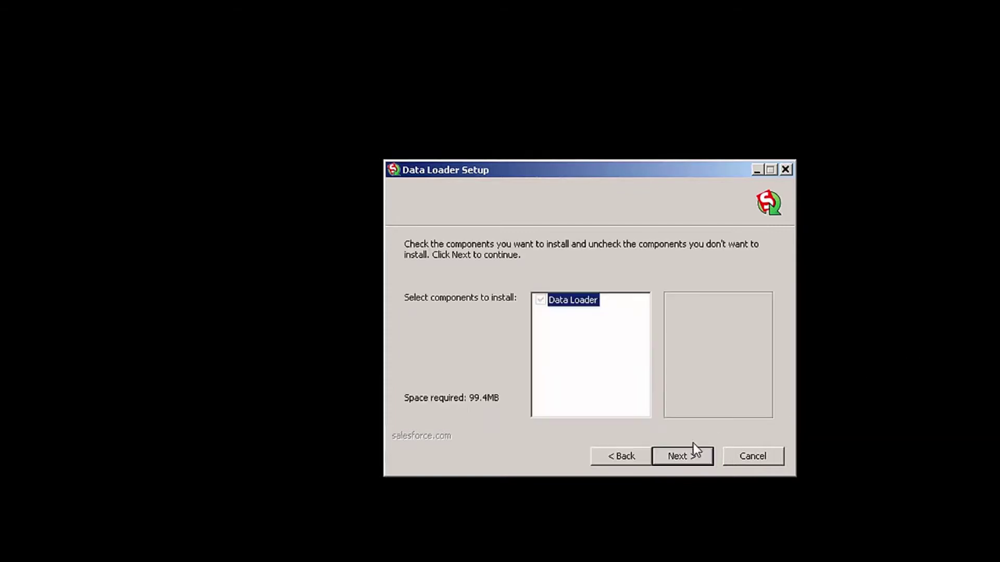
pyautogui.click(685, 457)
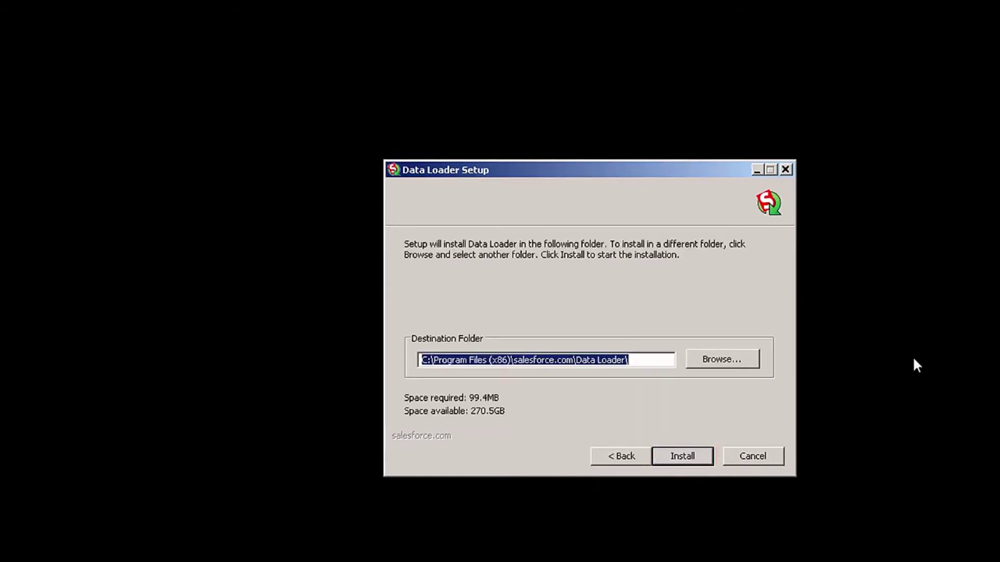
pyautogui.click(639, 363)
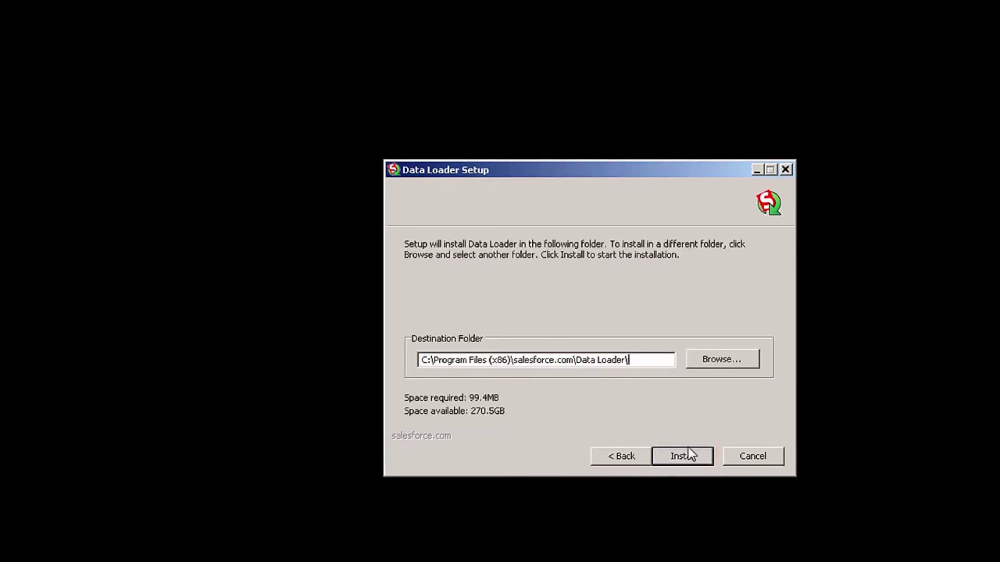
pyautogui.click(686, 455)
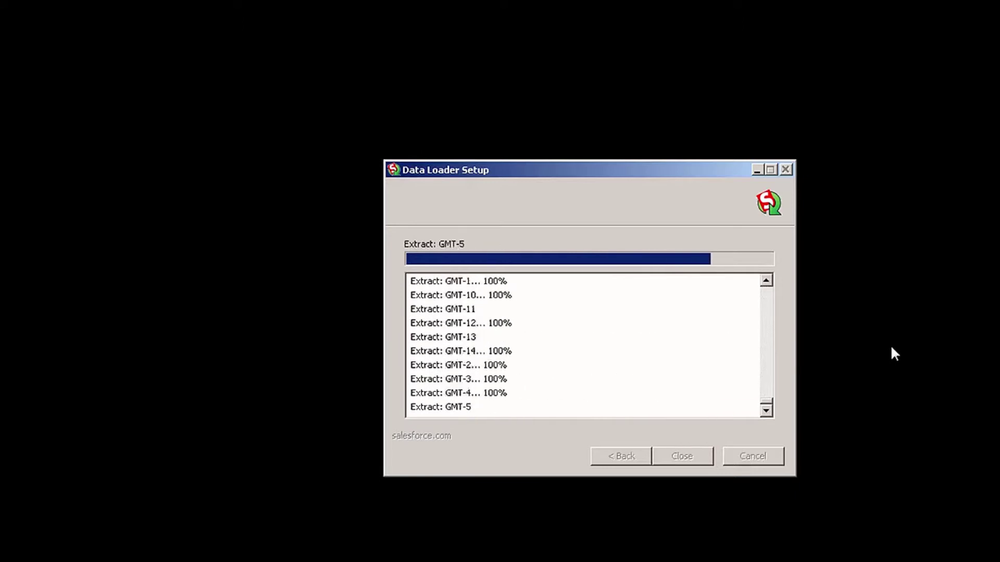
pyautogui.click(690, 452)
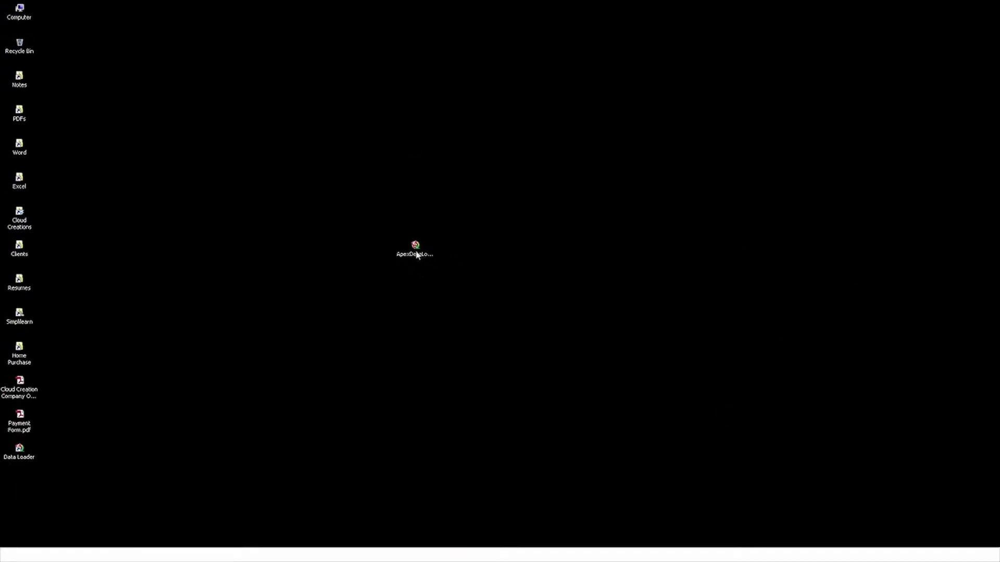
pyautogui.moveTo(417, 255); pyautogui.dragTo(34, 487)
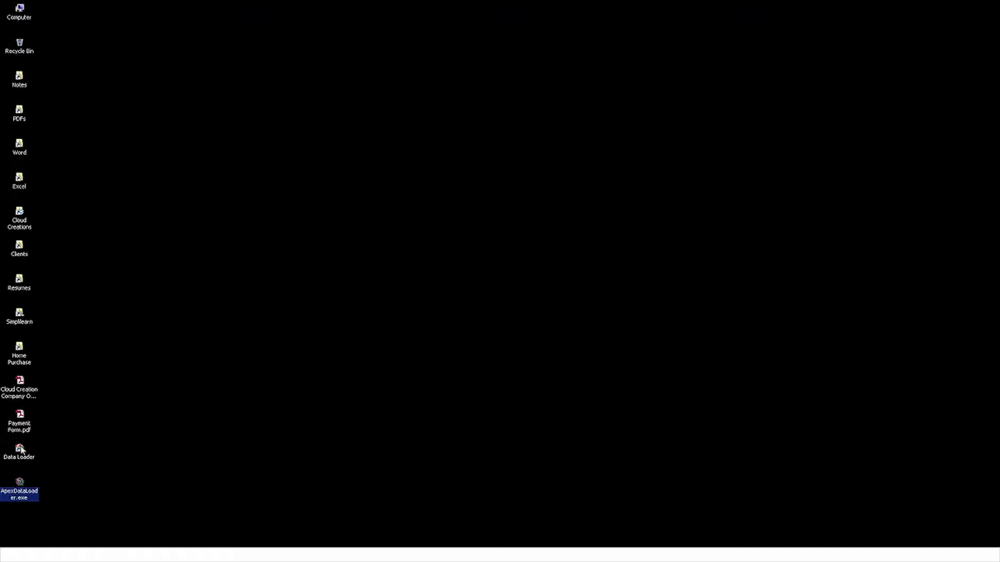
# Start Data Loader 35.0.0 from its desktop shortcut
pyautogui.click(20, 450)
pyautogui.doubleClick(26, 451)
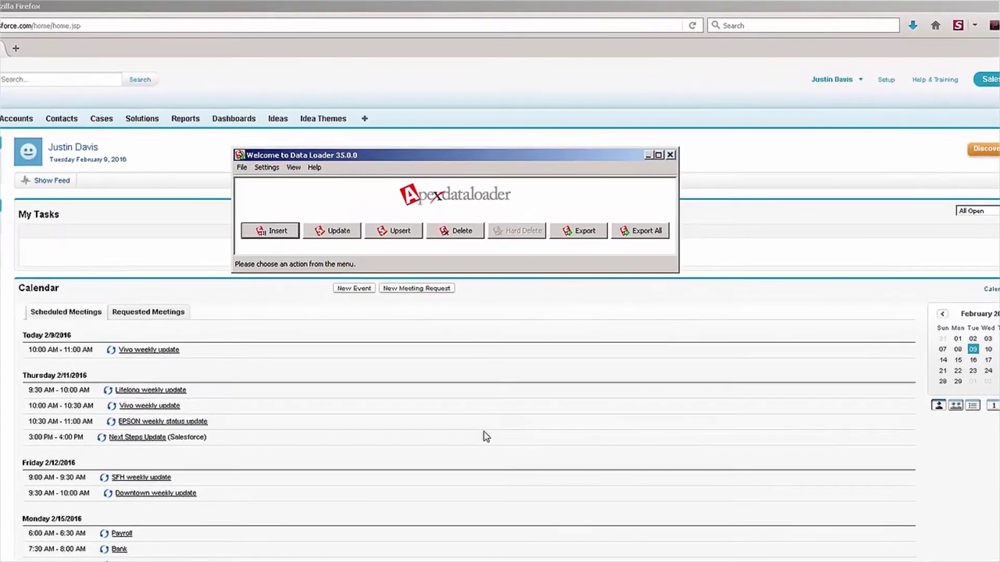
# Begin a new insert with Lead as the target object
pyautogui.click(272, 231)
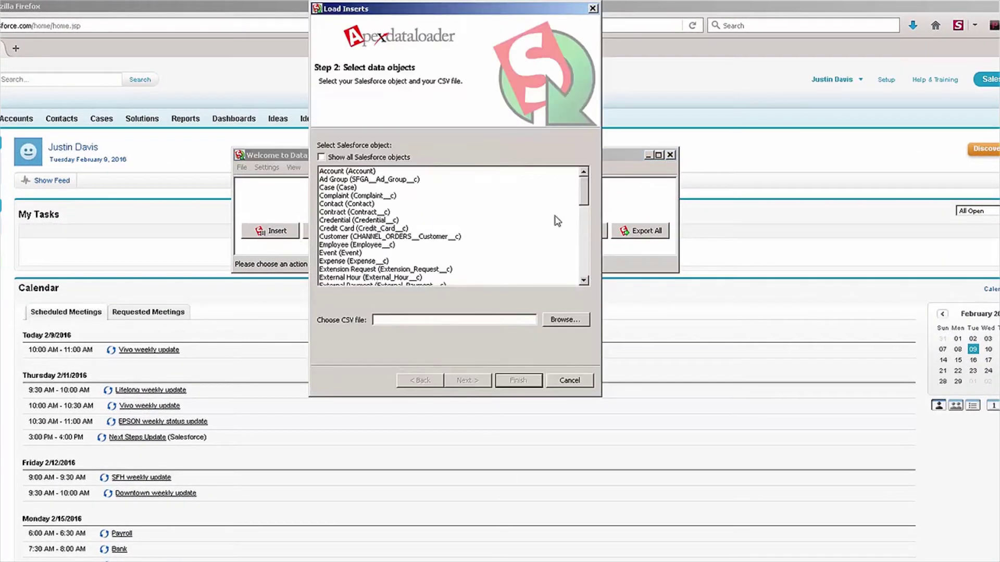
pyautogui.moveTo(585, 200); pyautogui.dragTo(585, 240)
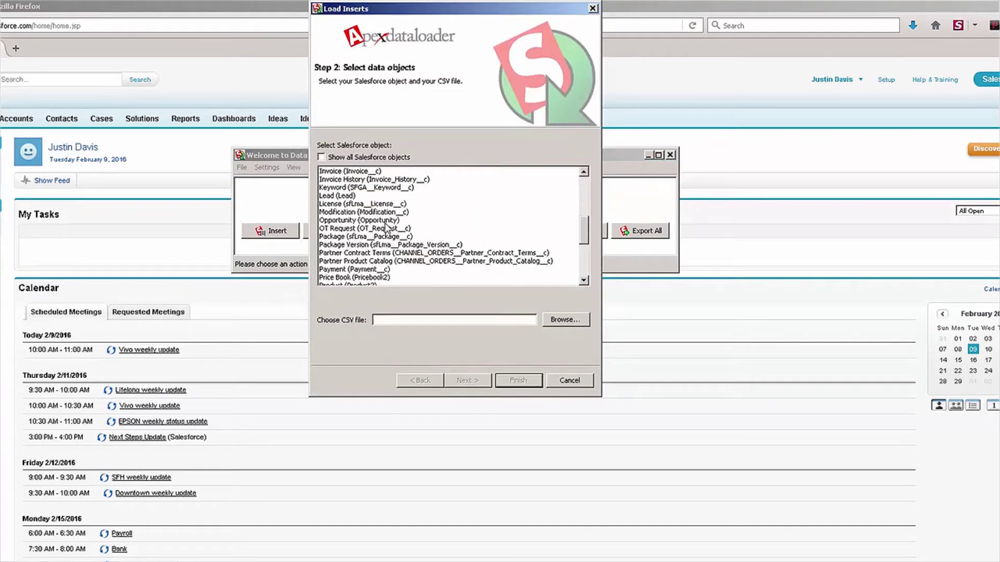
pyautogui.click(354, 196)
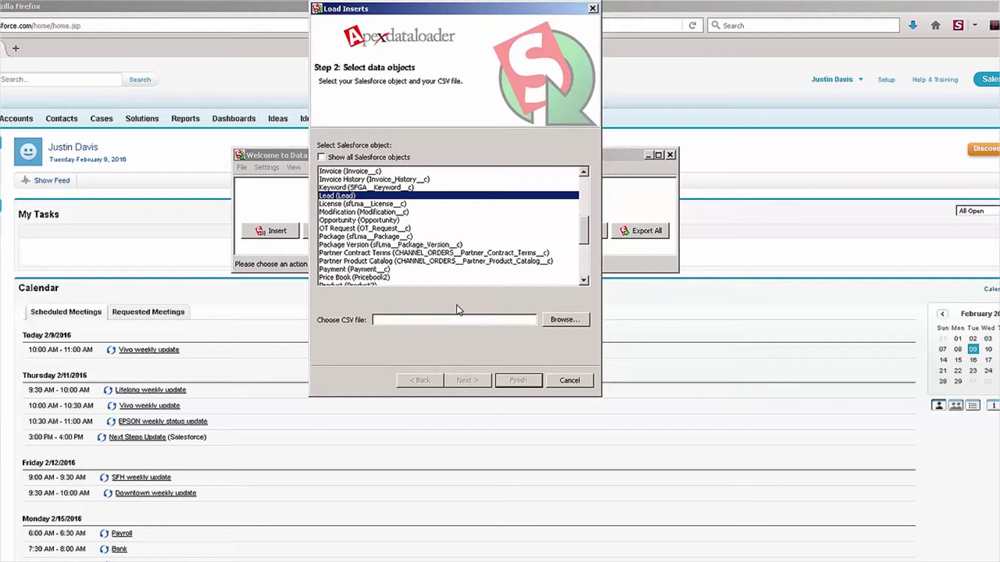
# Load Desktop\Lead List.csv as the source and acknowledge its 10 records
pyautogui.click(568, 320)
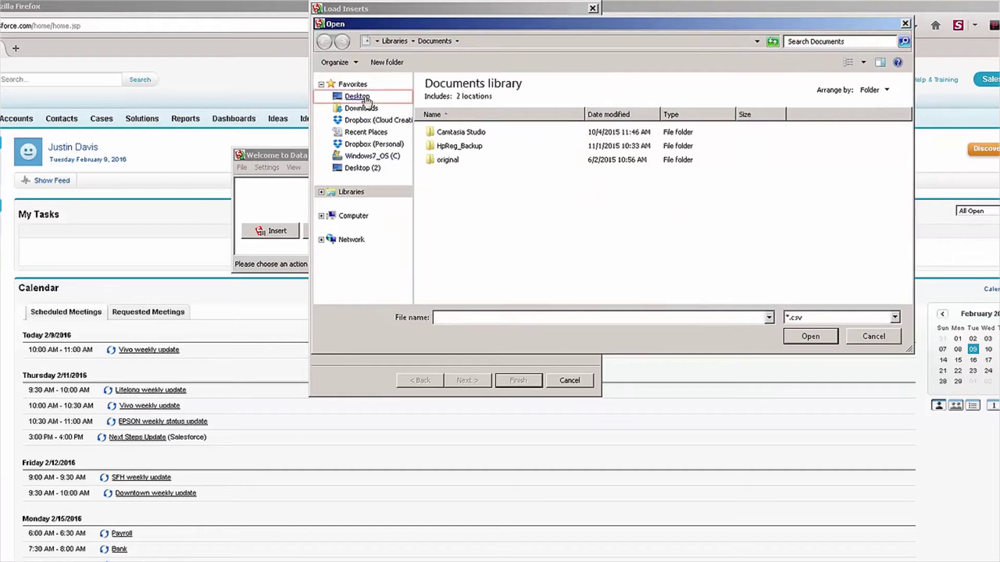
pyautogui.click(357, 96)
pyautogui.click(454, 98)
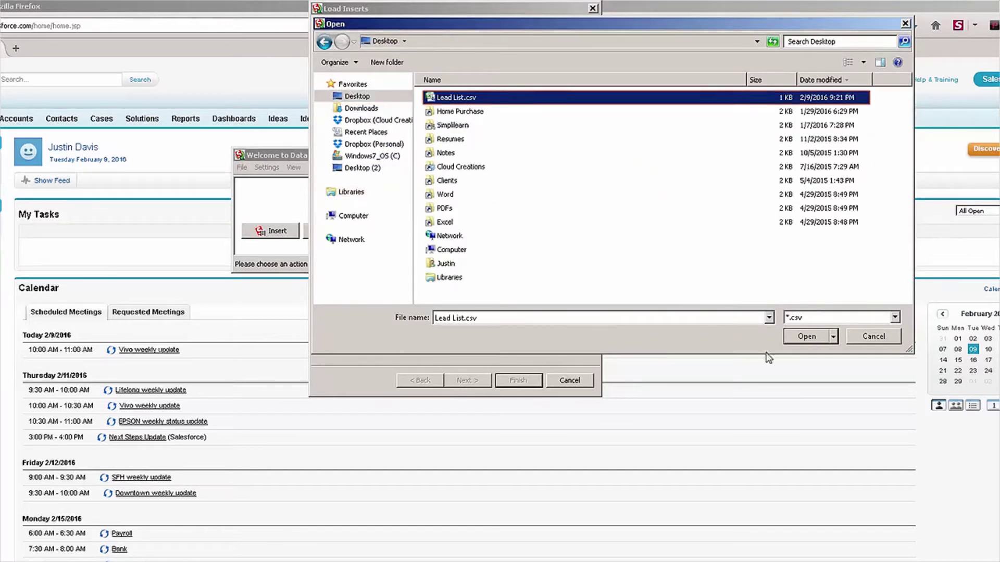
pyautogui.click(809, 338)
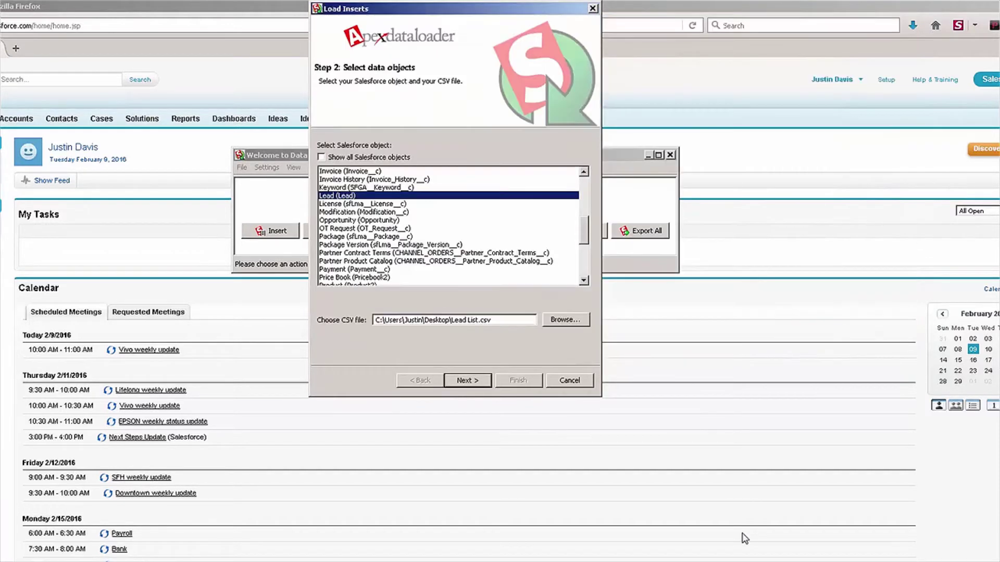
pyautogui.click(471, 384)
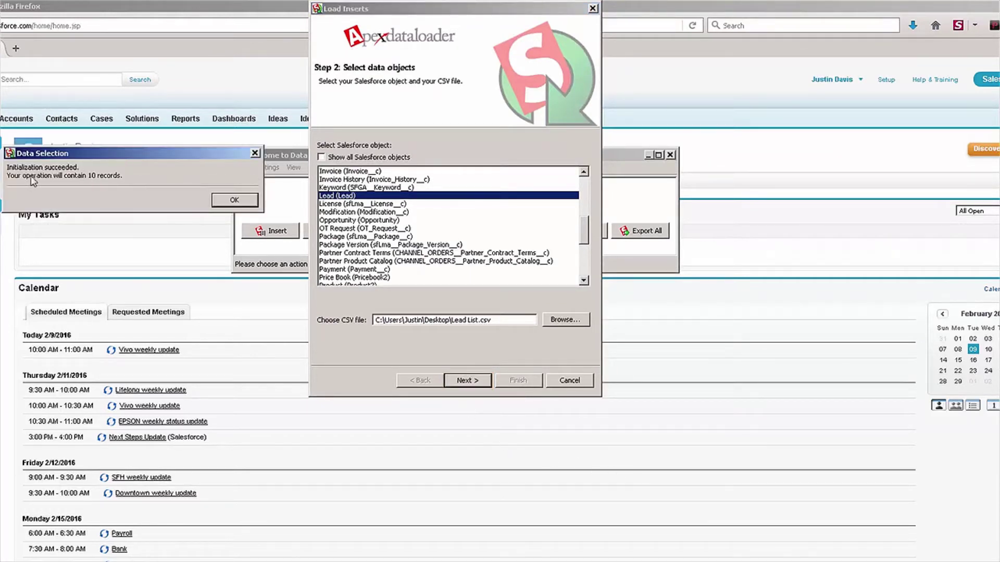
pyautogui.moveTo(65, 155); pyautogui.dragTo(314, 186)
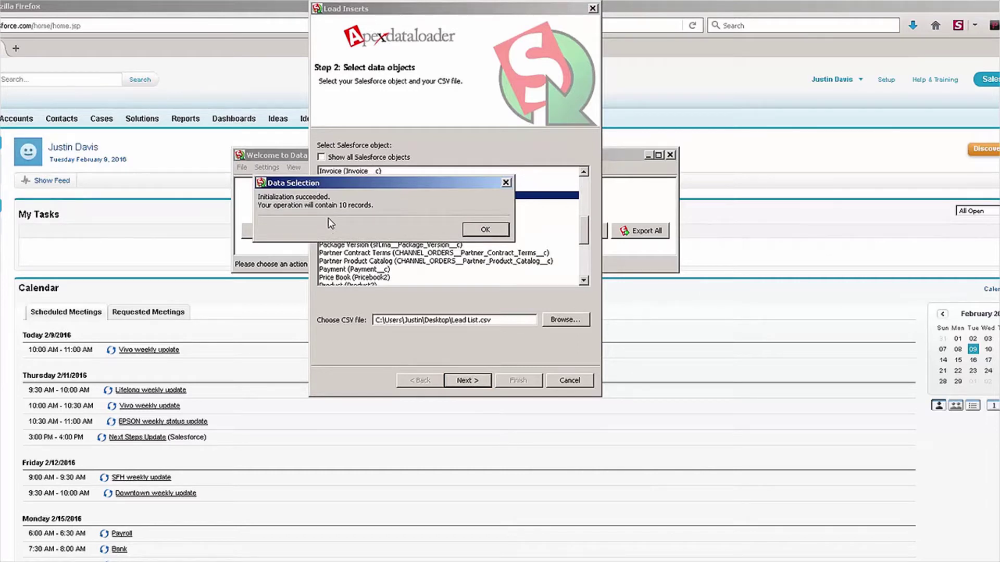
pyautogui.click(484, 229)
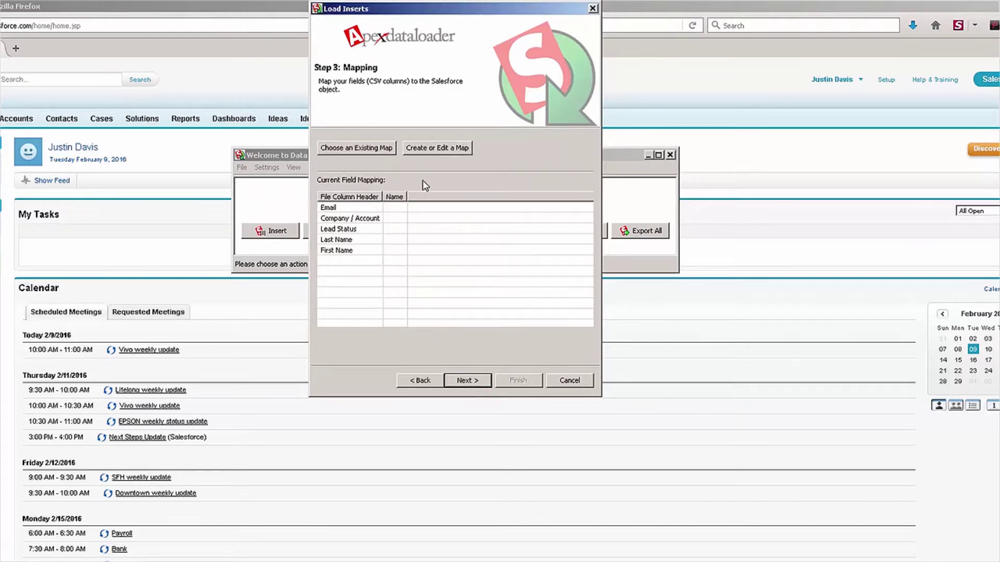
# Map Company, Email, FirstName, LastName and Status to their Lead columns in the mapping editor
pyautogui.click(423, 152)
pyautogui.moveTo(303, 172); pyautogui.dragTo(679, 101)
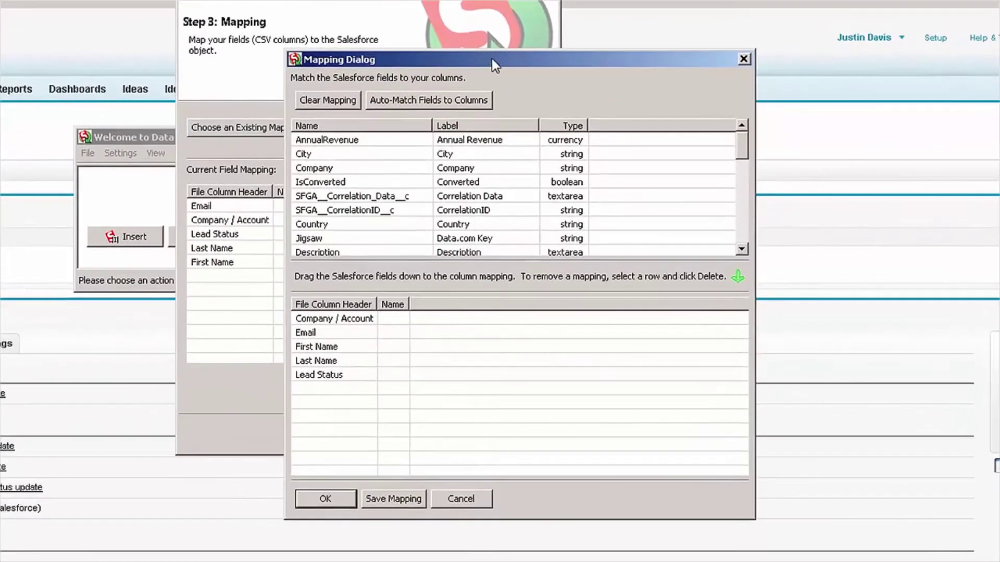
pyautogui.moveTo(491, 59); pyautogui.dragTo(598, 28)
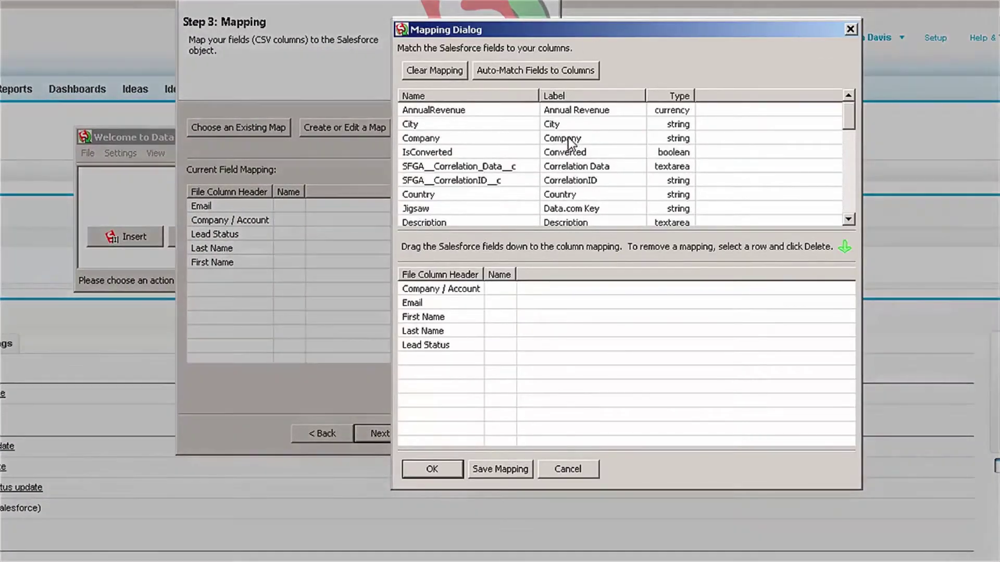
pyautogui.moveTo(572, 142); pyautogui.dragTo(468, 293)
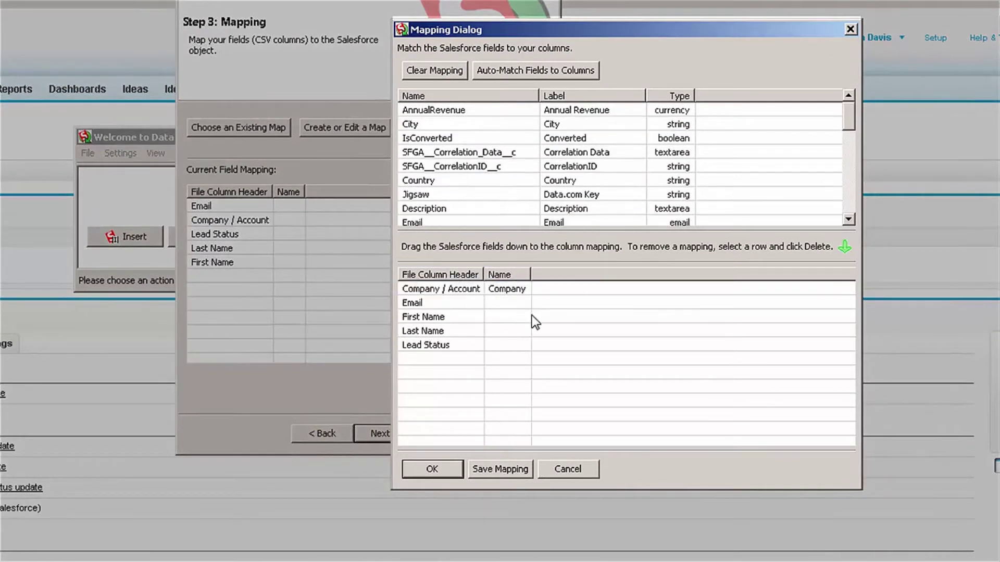
pyautogui.moveTo(558, 222); pyautogui.dragTo(470, 303)
pyautogui.scroll(-2, 848, 129)
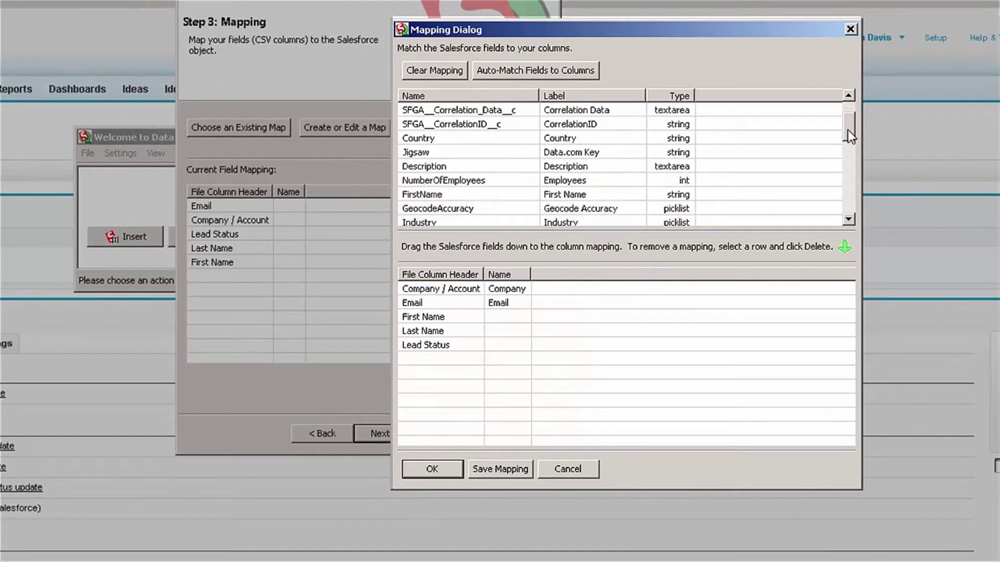
pyautogui.moveTo(586, 151); pyautogui.dragTo(503, 316)
pyautogui.moveTo(562, 179); pyautogui.dragTo(509, 333)
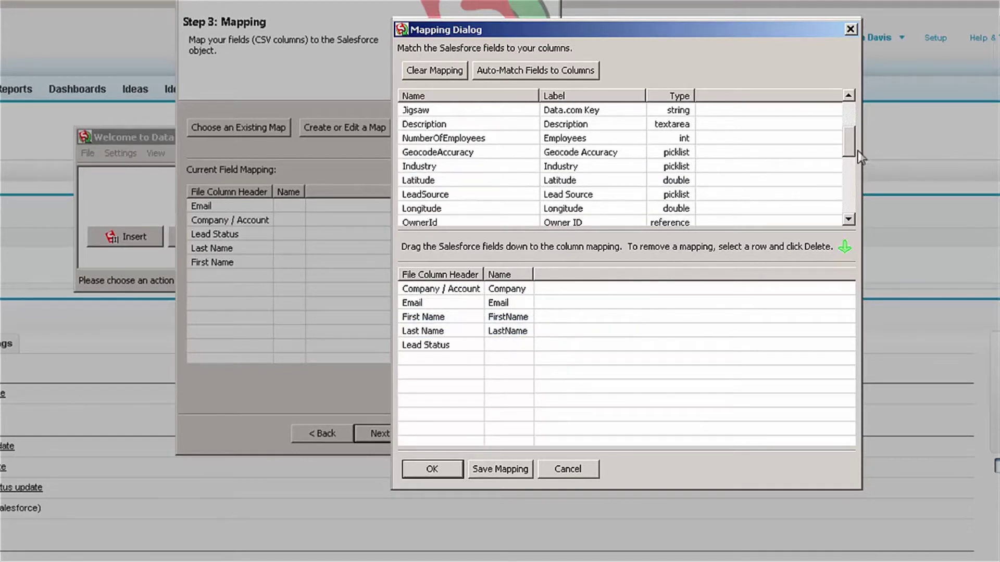
pyautogui.moveTo(849, 148); pyautogui.dragTo(845, 180)
pyautogui.moveTo(542, 182); pyautogui.dragTo(498, 346)
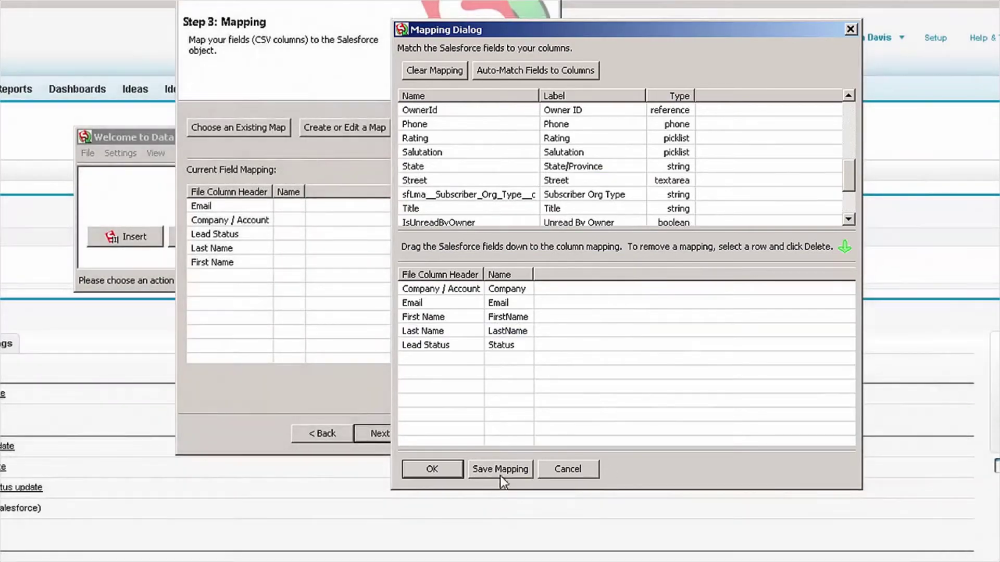
# Save the mapping as 'Leads' on the Desktop and continue to the Finish step
pyautogui.click(502, 471)
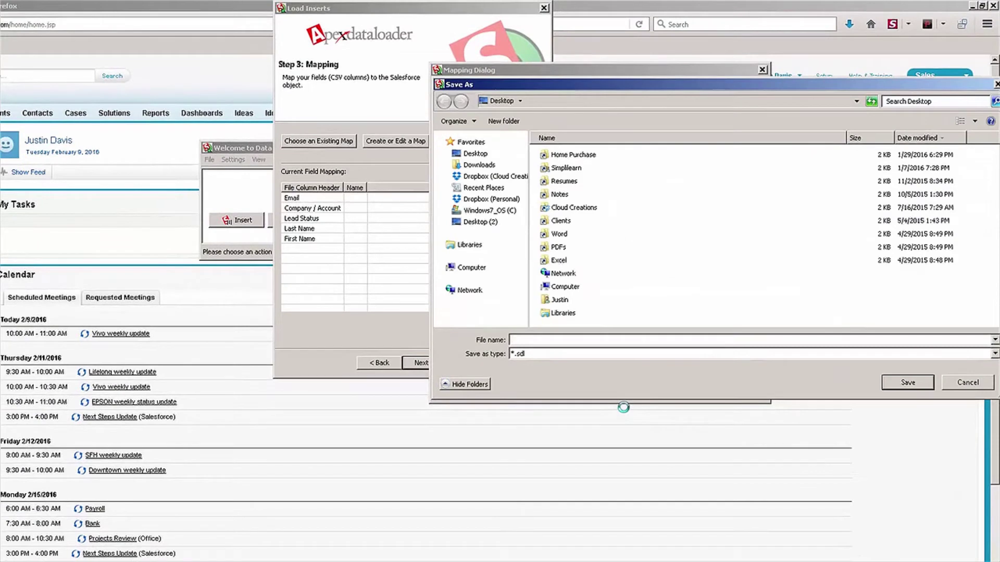
pyautogui.write('Leads')
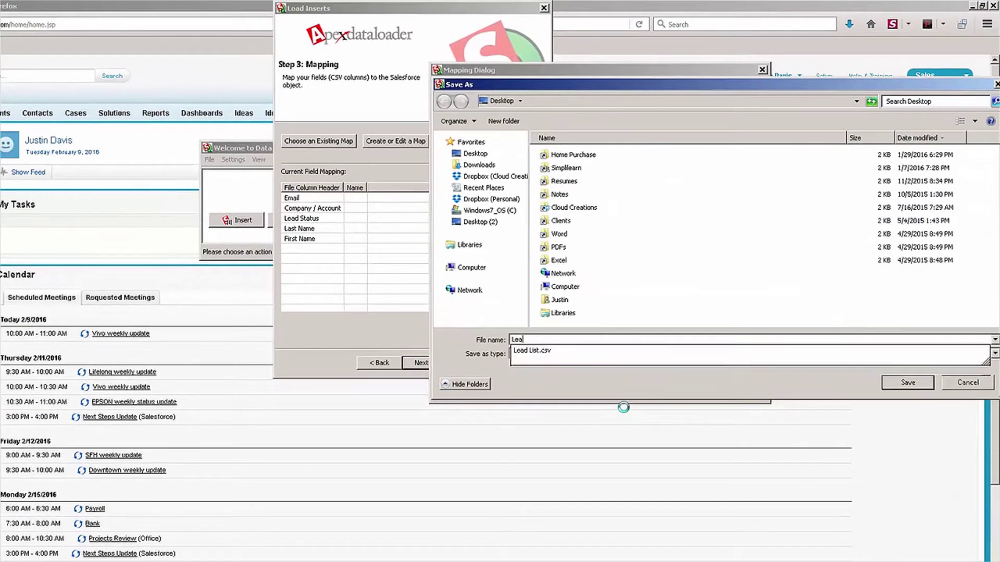
pyautogui.click(908, 382)
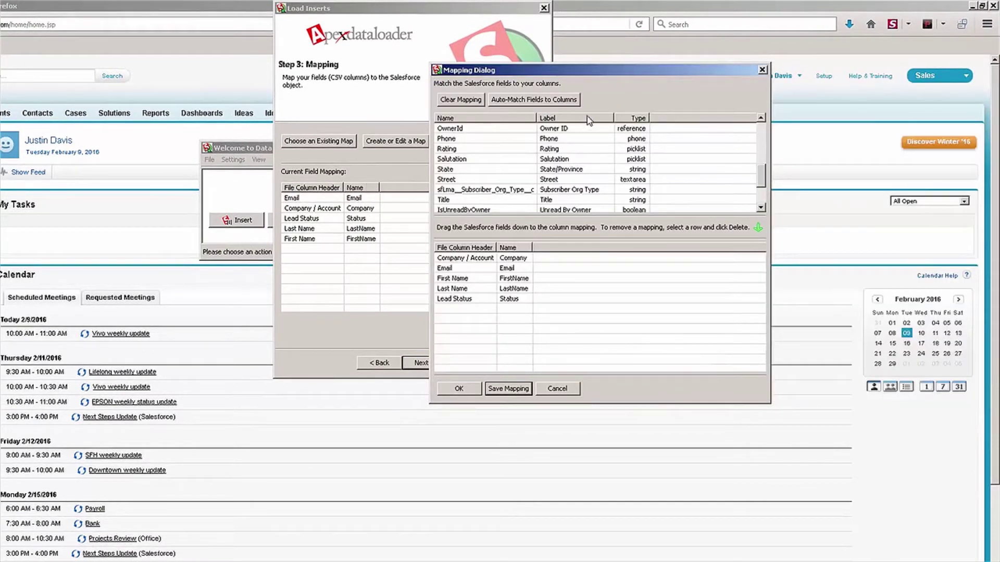
pyautogui.moveTo(589, 73); pyautogui.dragTo(397, 72)
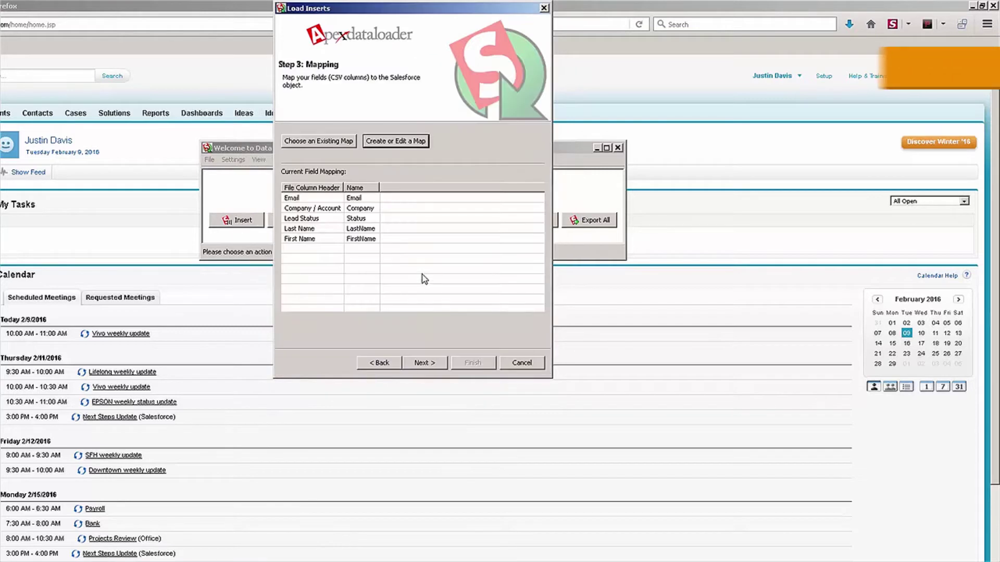
pyautogui.click(424, 363)
# Choose the Desktop as the folder for success and error files and start the lead insert
pyautogui.click(356, 155)
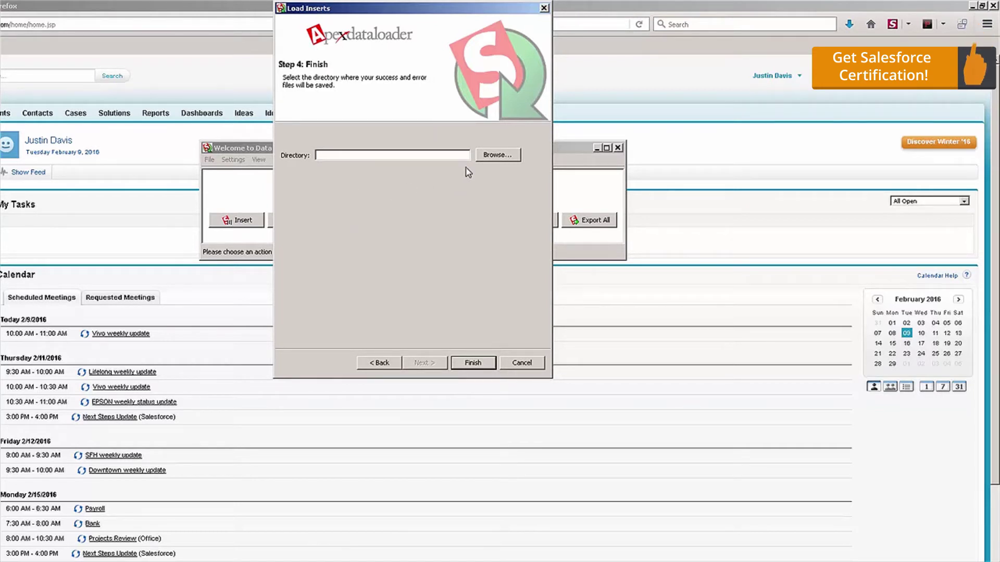
pyautogui.click(495, 156)
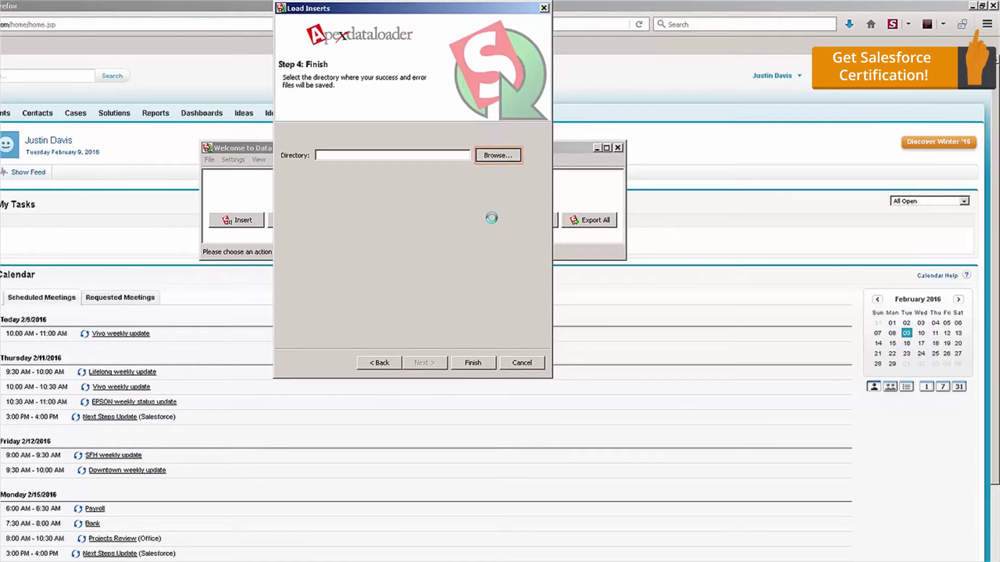
pyautogui.click(367, 276)
pyautogui.click(444, 440)
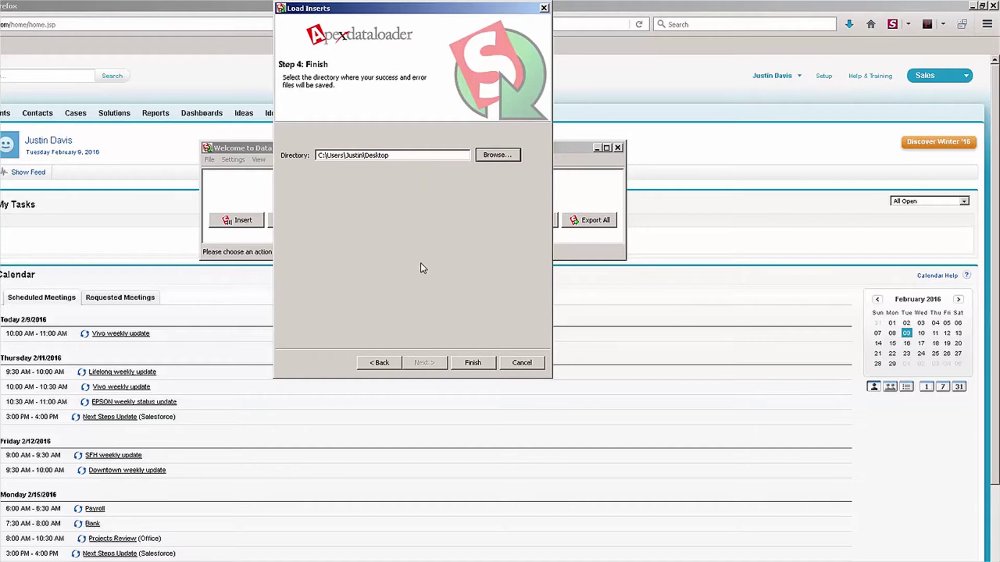
pyautogui.click(472, 362)
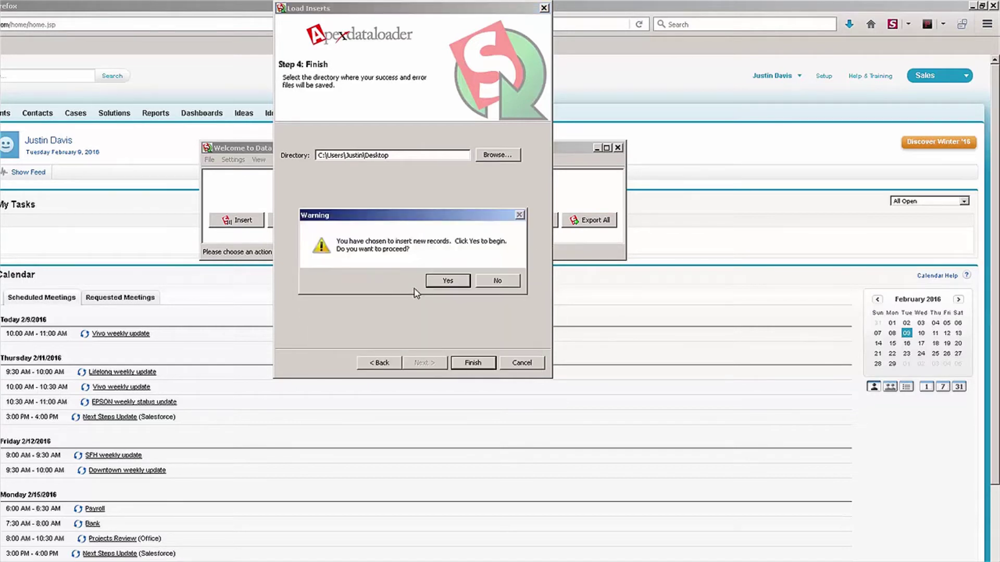
# Confirm inserting all ten leads, then look through the ten successful rows in View Successes
pyautogui.click(447, 281)
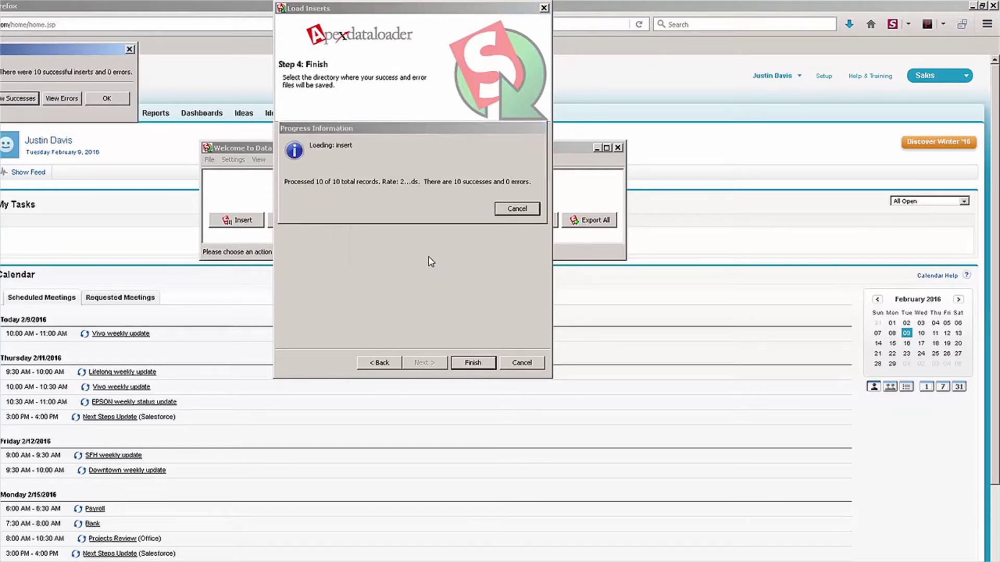
pyautogui.moveTo(67, 49); pyautogui.dragTo(430, 124)
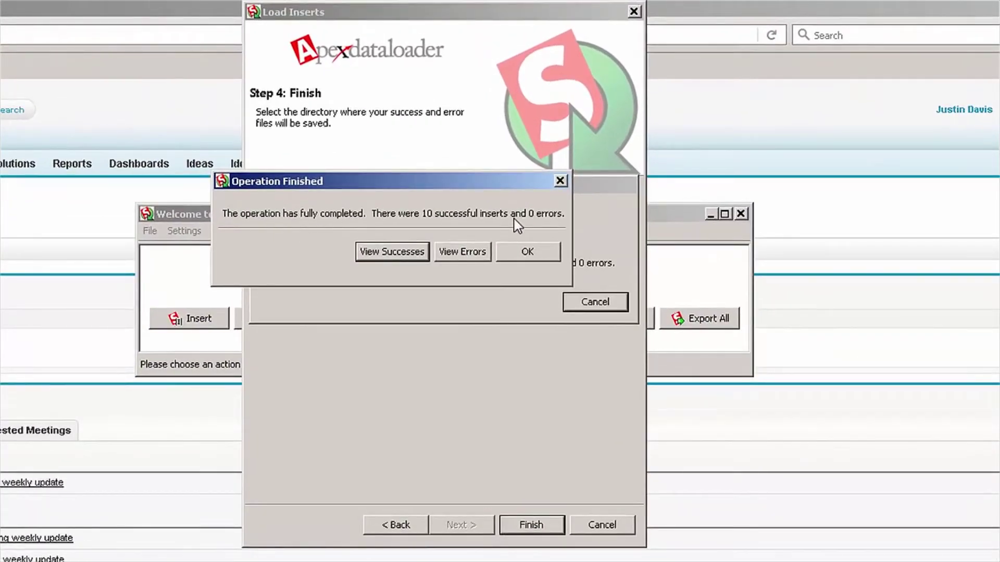
pyautogui.click(378, 257)
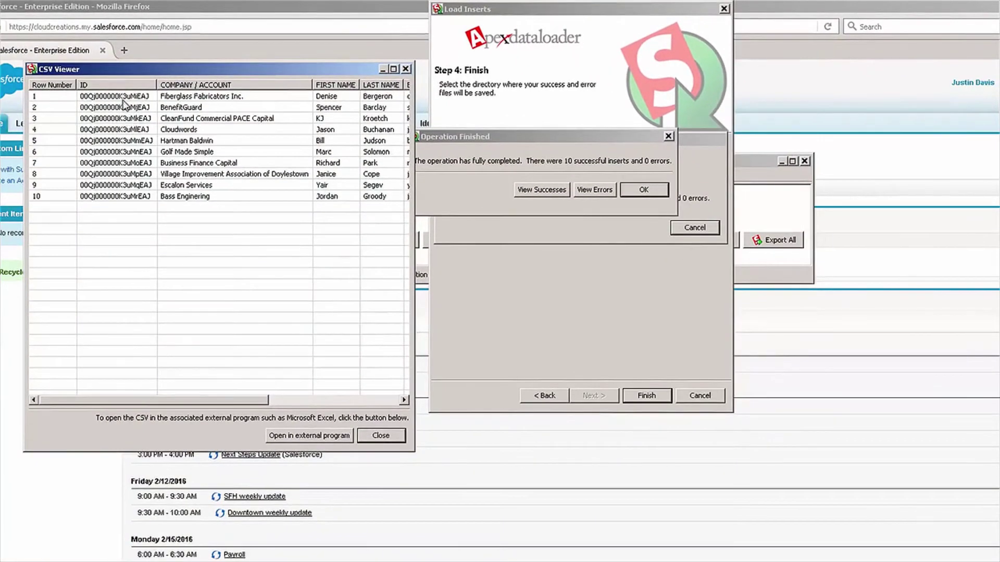
pyautogui.moveTo(124, 102); pyautogui.dragTo(136, 178)
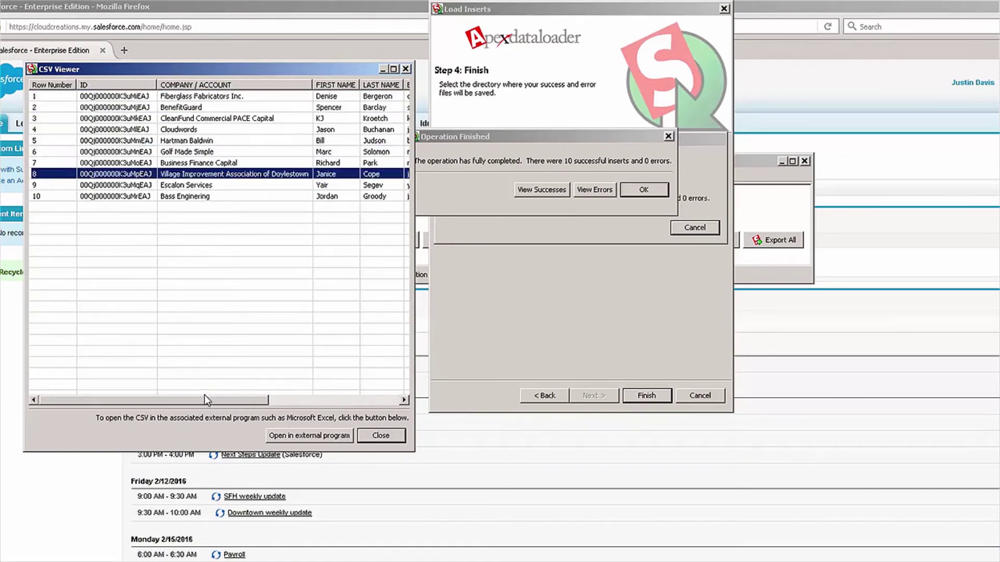
pyautogui.moveTo(205, 394); pyautogui.dragTo(357, 395)
pyautogui.click(389, 98)
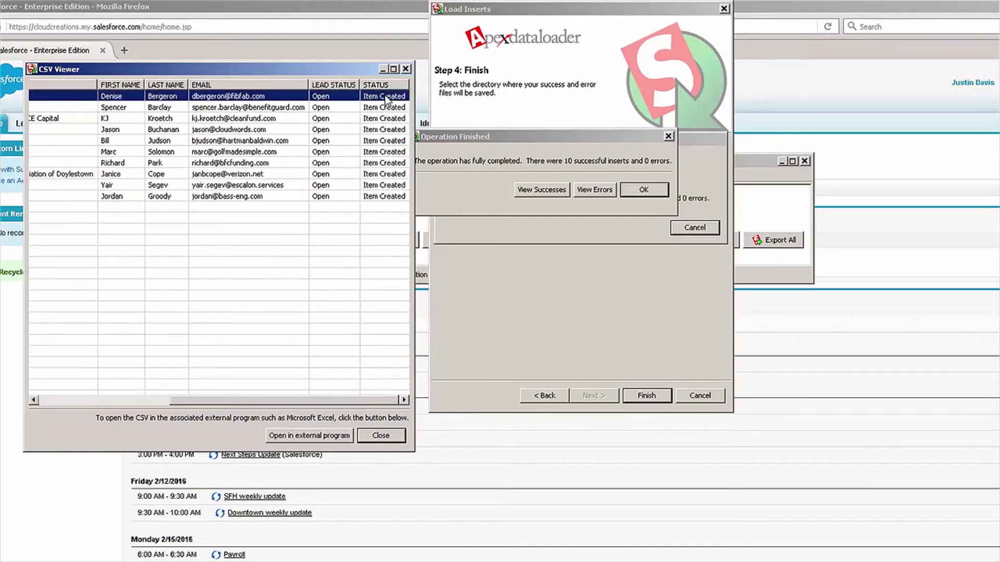
pyautogui.click(396, 108)
pyautogui.click(394, 118)
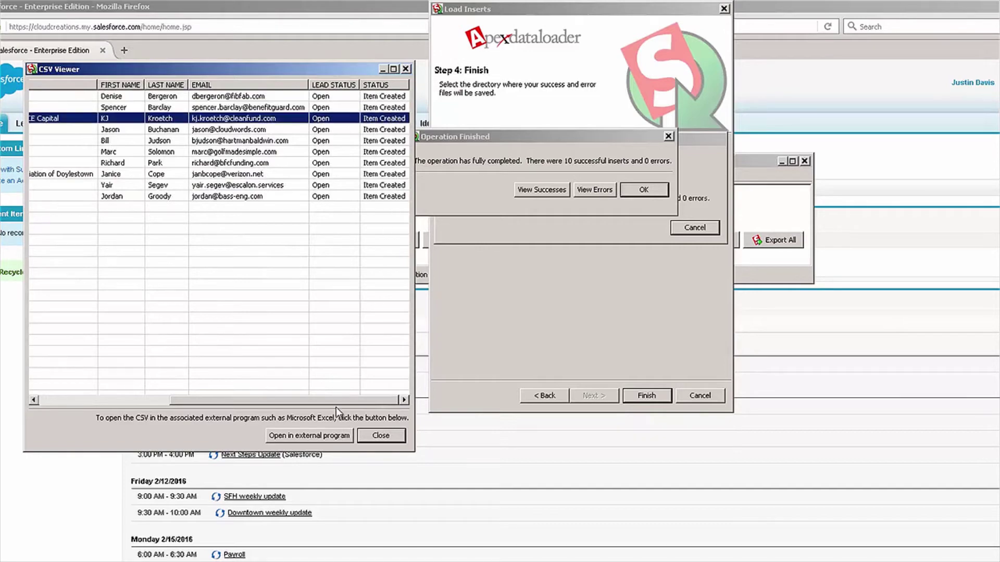
pyautogui.moveTo(336, 401); pyautogui.dragTo(209, 400)
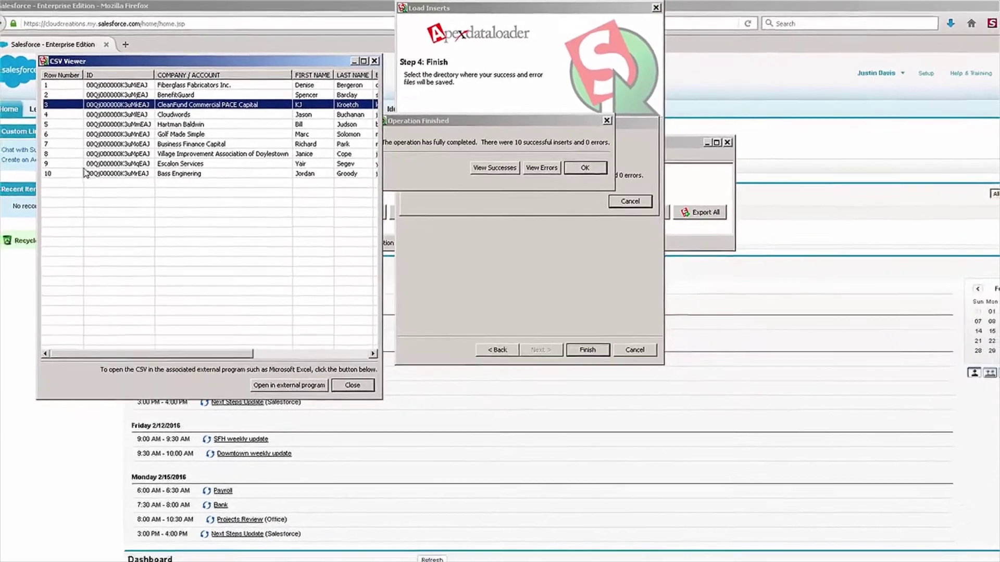
pyautogui.click(79, 193)
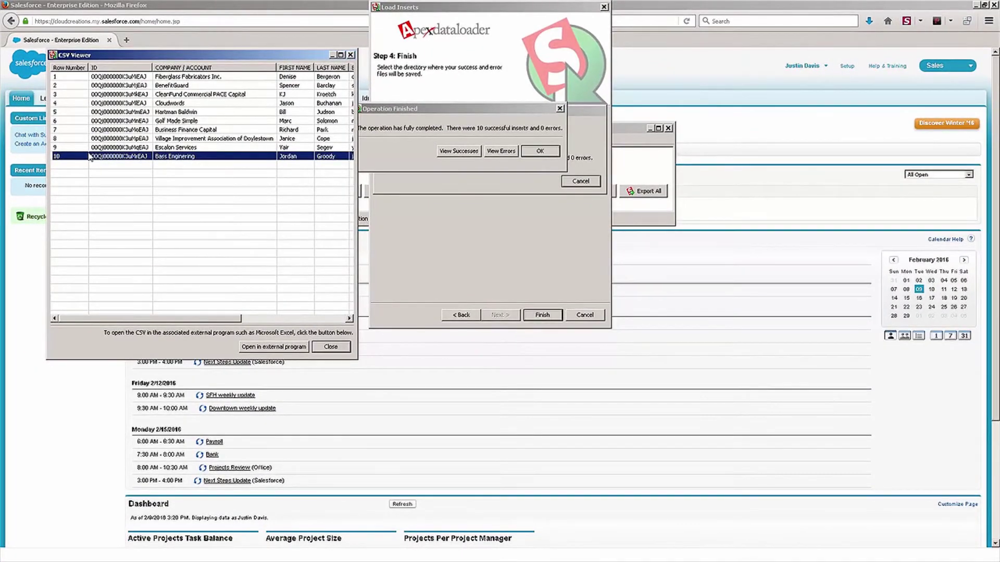
pyautogui.click(330, 347)
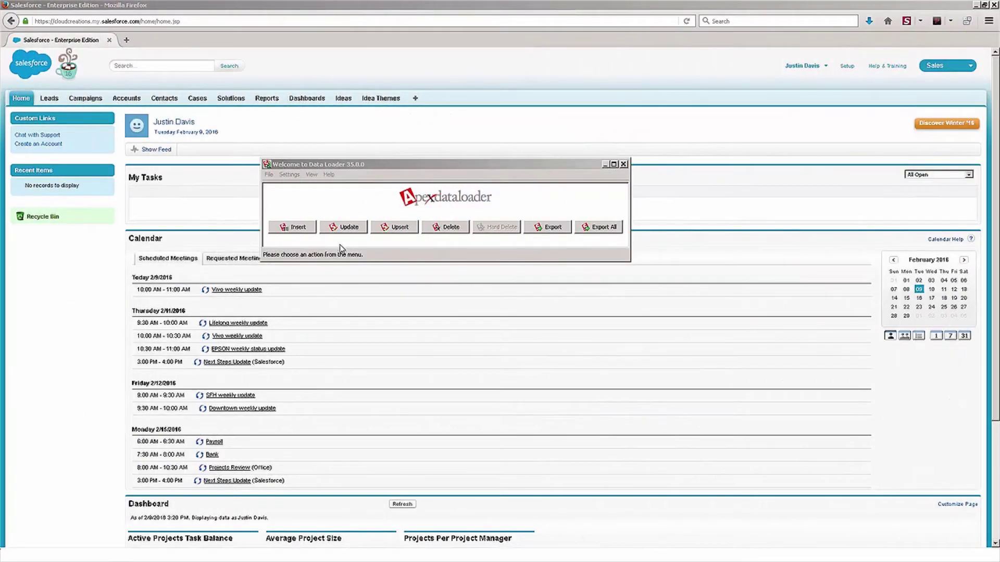
# Bring the Data Loader welcome window with its action buttons to the front
pyautogui.click(380, 166)
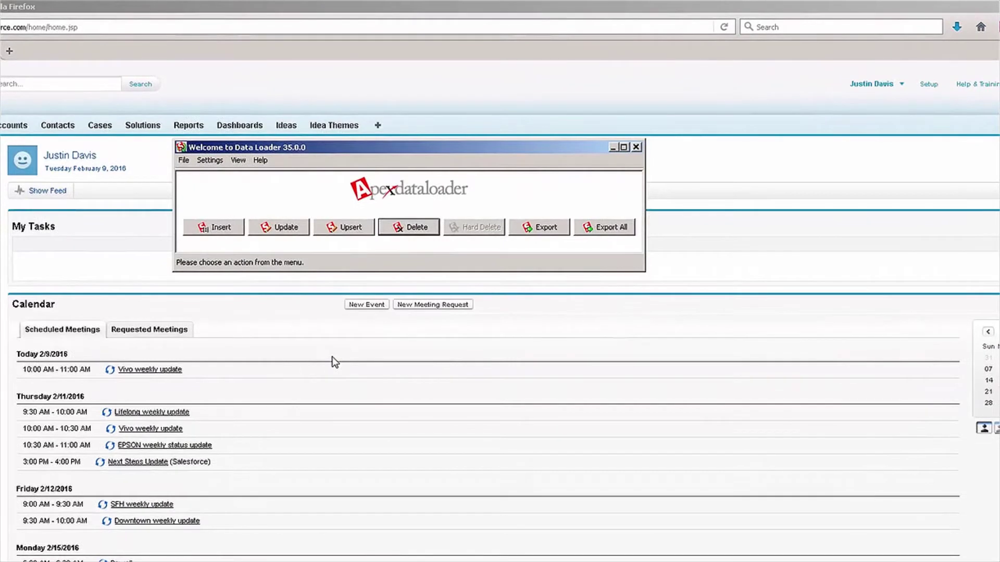
# Start a Lead delete from Leads Need Deleting.csv and validate its 10 records
pyautogui.click(411, 229)
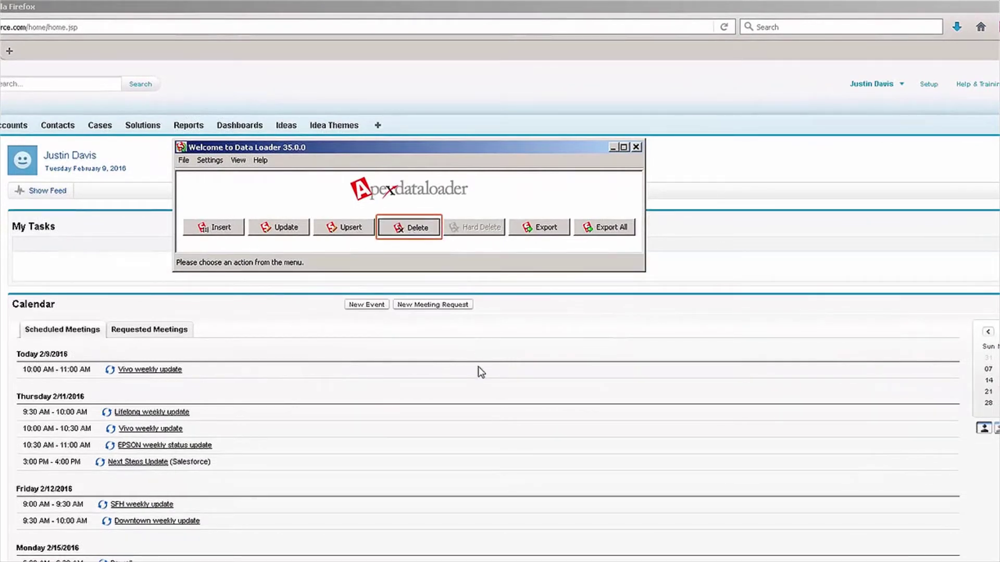
pyautogui.moveTo(543, 201); pyautogui.dragTo(546, 240)
pyautogui.click(313, 224)
pyautogui.click(526, 338)
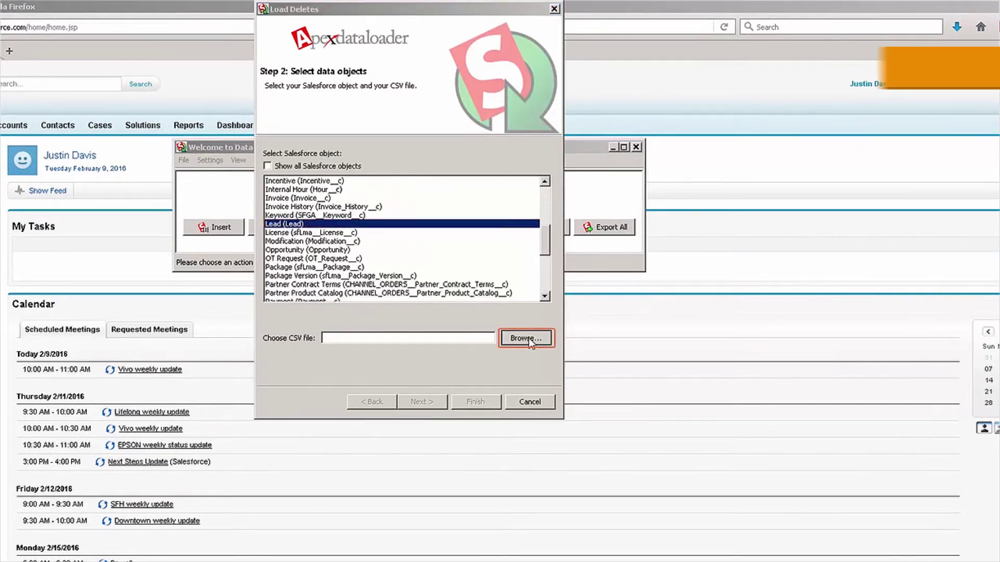
pyautogui.click(416, 103)
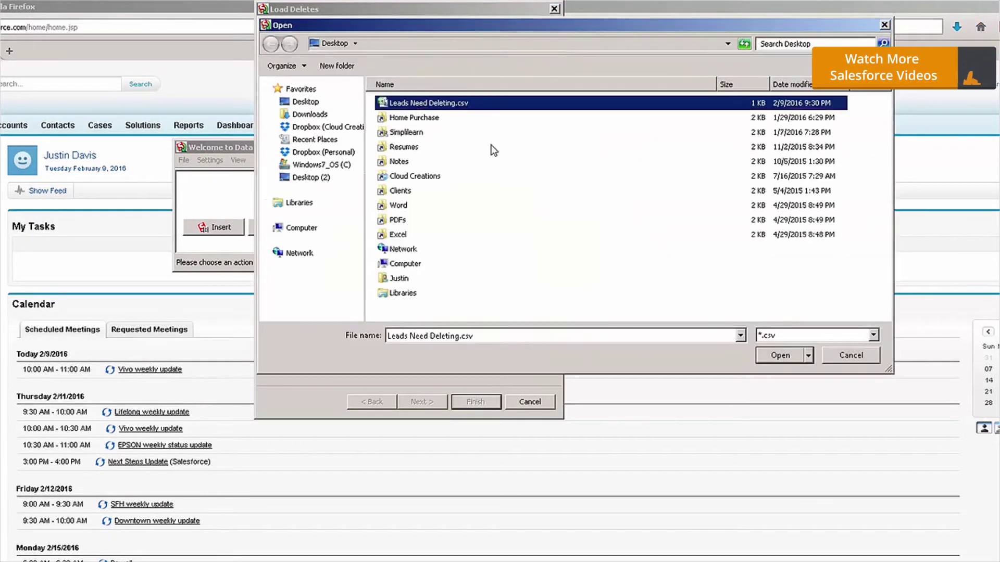
pyautogui.click(778, 356)
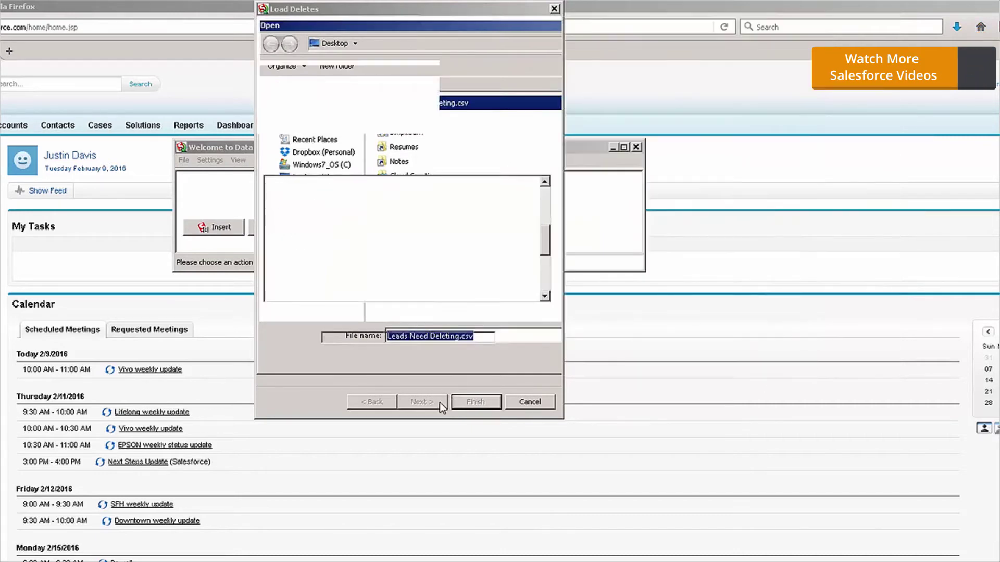
pyautogui.click(441, 405)
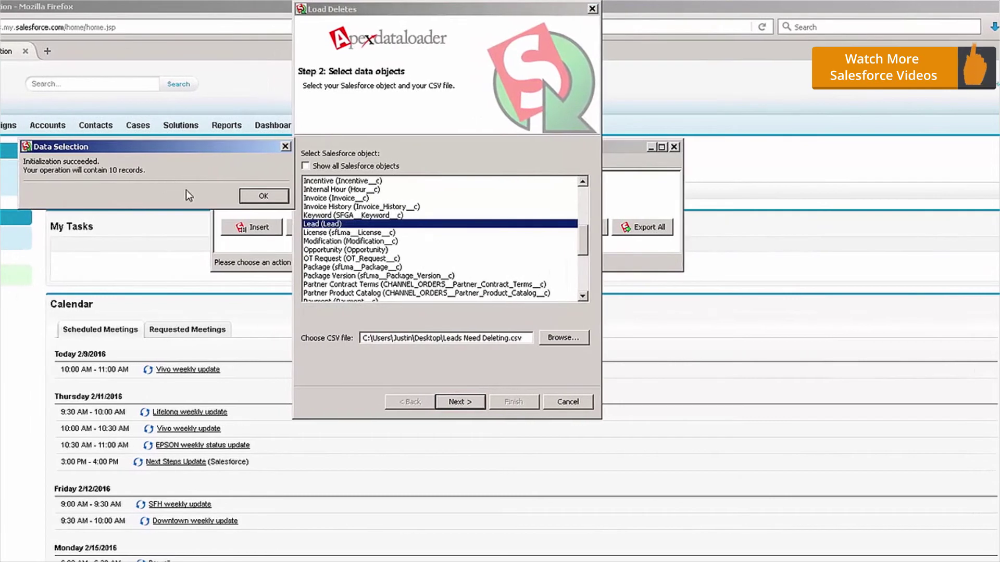
# Acknowledge the 10-record count and link the CSV ID column to Lead Id in the mapping editor
pyautogui.click(262, 197)
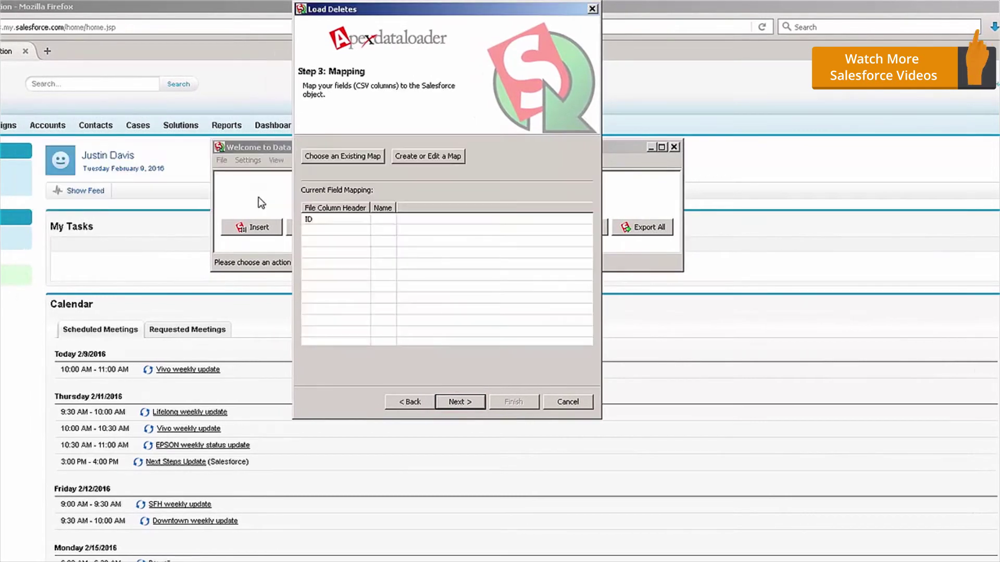
pyautogui.click(426, 156)
pyautogui.moveTo(370, 161); pyautogui.dragTo(593, 92)
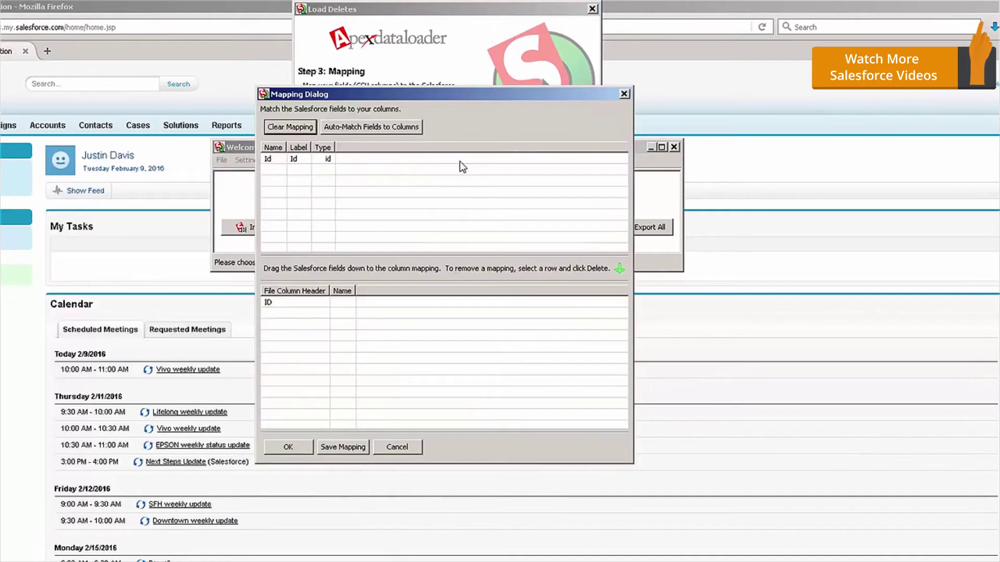
pyautogui.moveTo(323, 159); pyautogui.dragTo(299, 305)
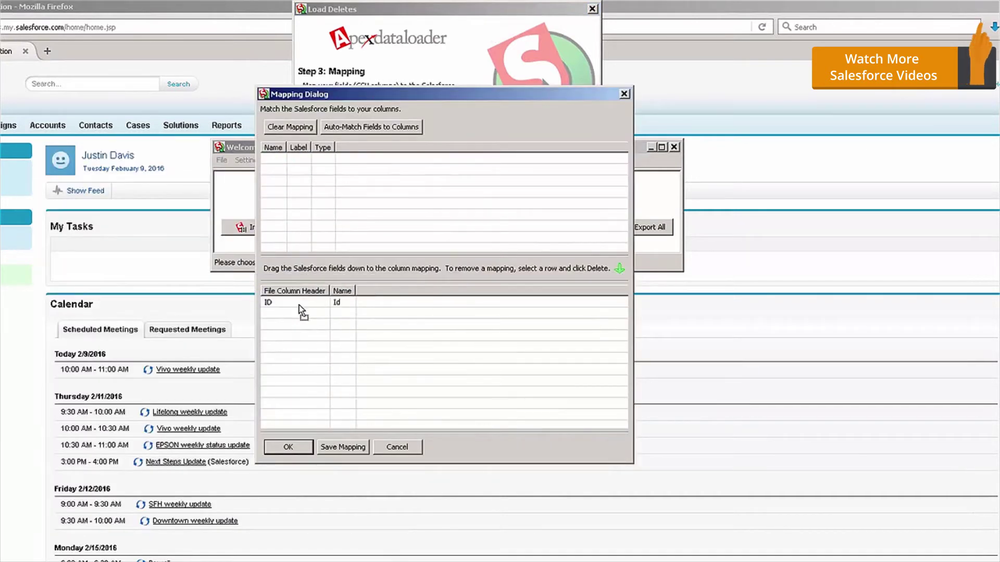
pyautogui.click(288, 447)
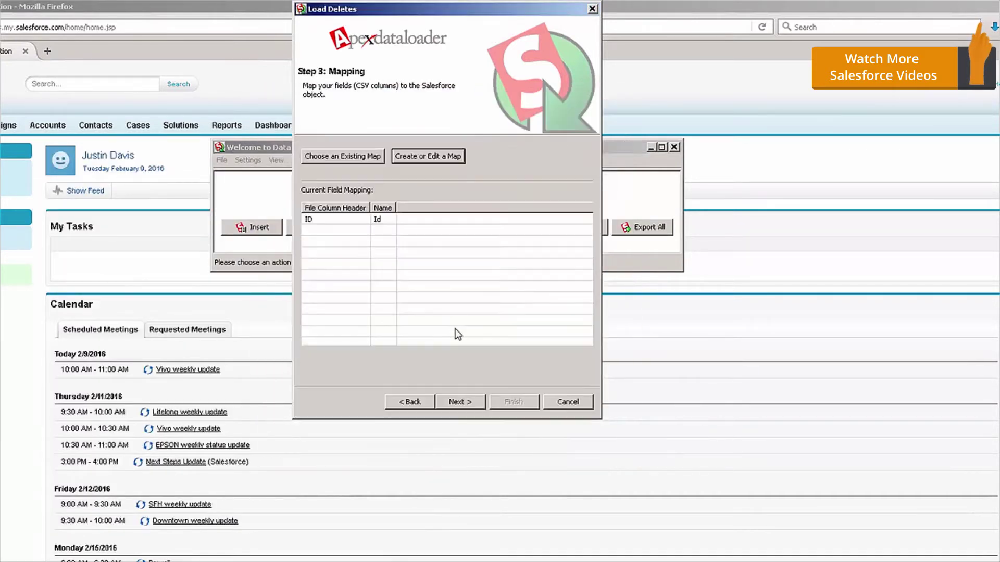
# Finish the delete setup and accept both warnings to delete the ten Leads
pyautogui.click(460, 401)
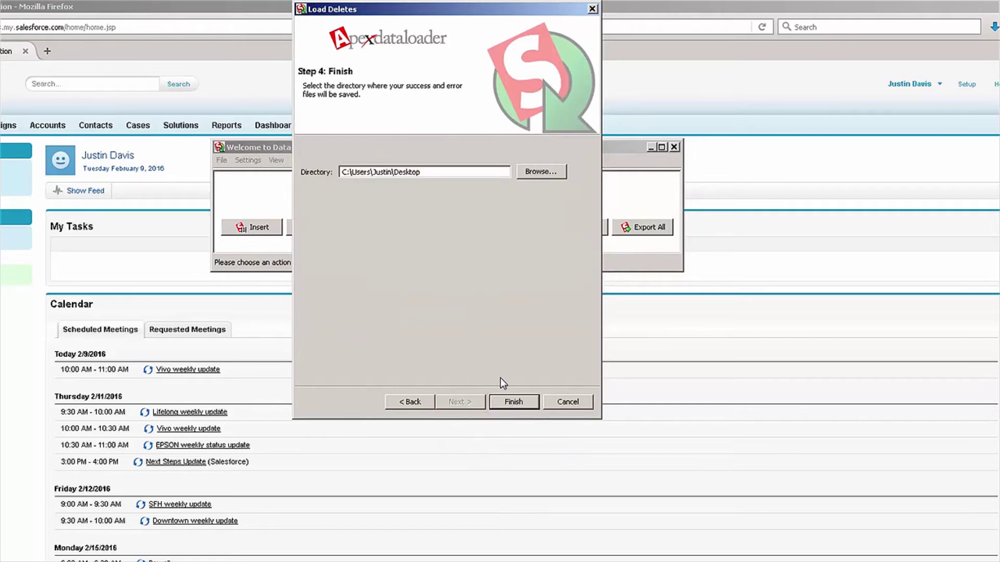
pyautogui.click(513, 402)
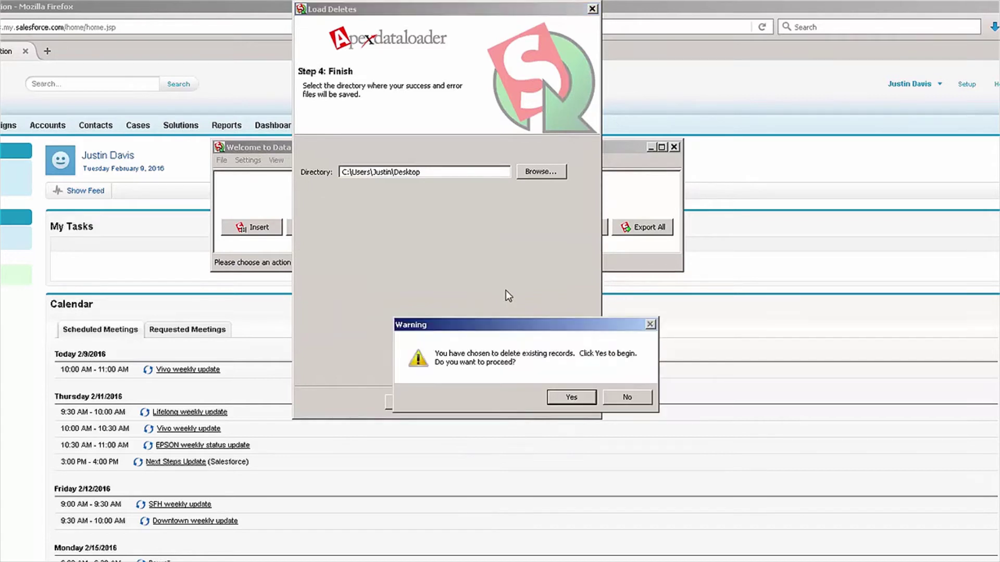
pyautogui.click(568, 399)
pyautogui.moveTo(542, 318); pyautogui.dragTo(471, 207)
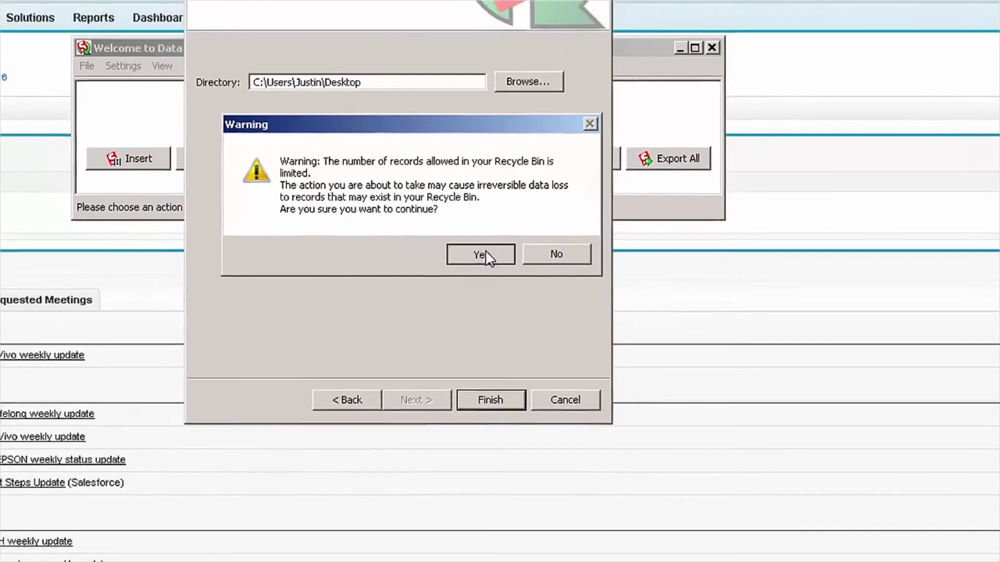
pyautogui.click(486, 255)
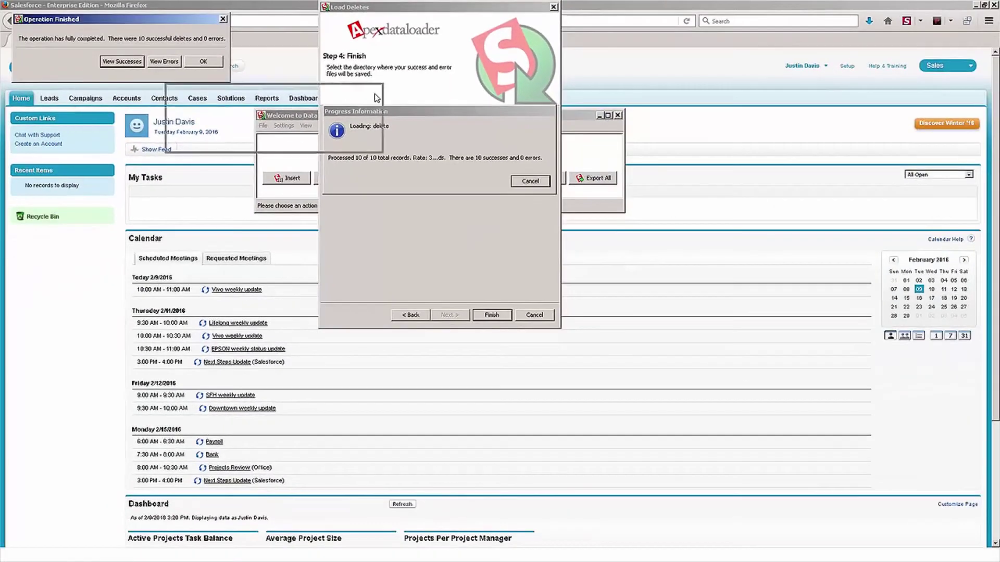
# Open View Successes and inspect the rows of deleted records, down to row 10
pyautogui.click(424, 156)
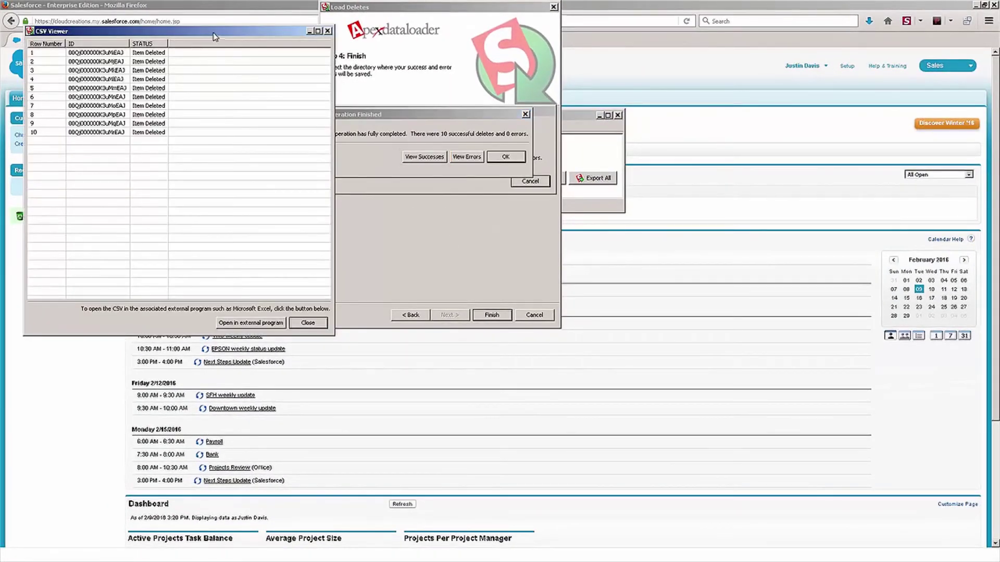
pyautogui.moveTo(216, 33); pyautogui.dragTo(377, 63)
pyautogui.click(269, 85)
pyautogui.click(263, 163)
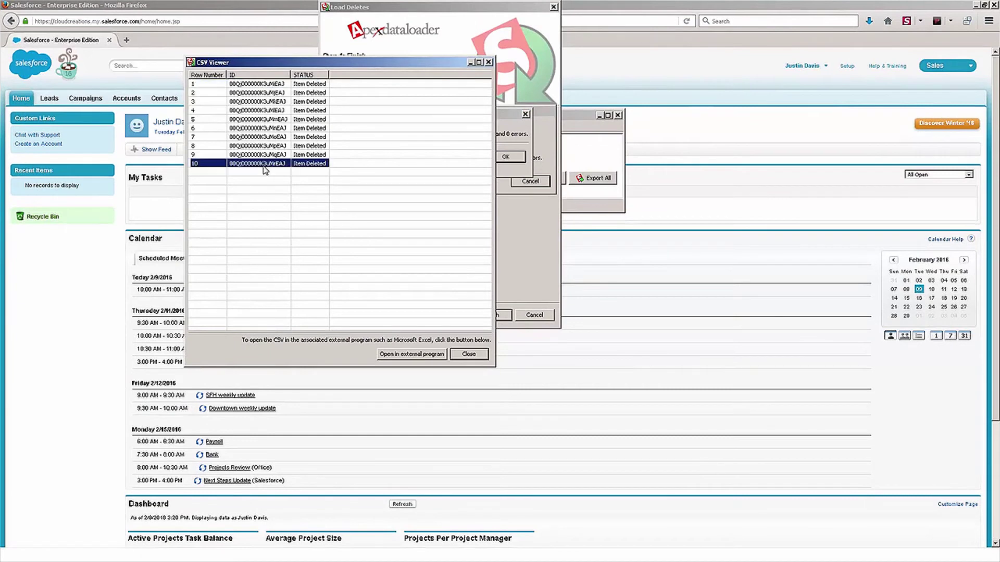
pyautogui.click(315, 85)
pyautogui.click(317, 165)
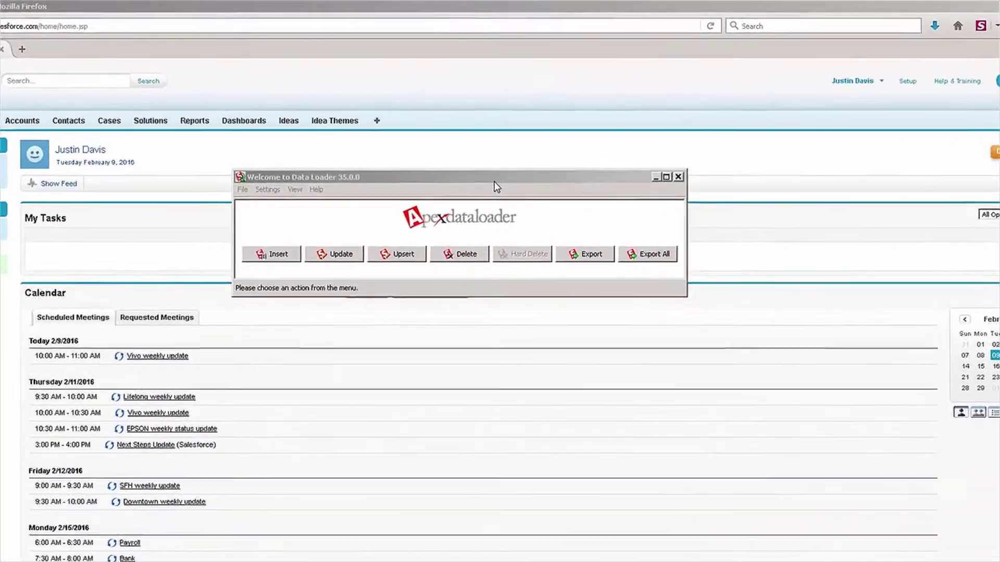
# Move the Data Loader welcome window up and to the left
pyautogui.moveTo(494, 182); pyautogui.dragTo(453, 148)
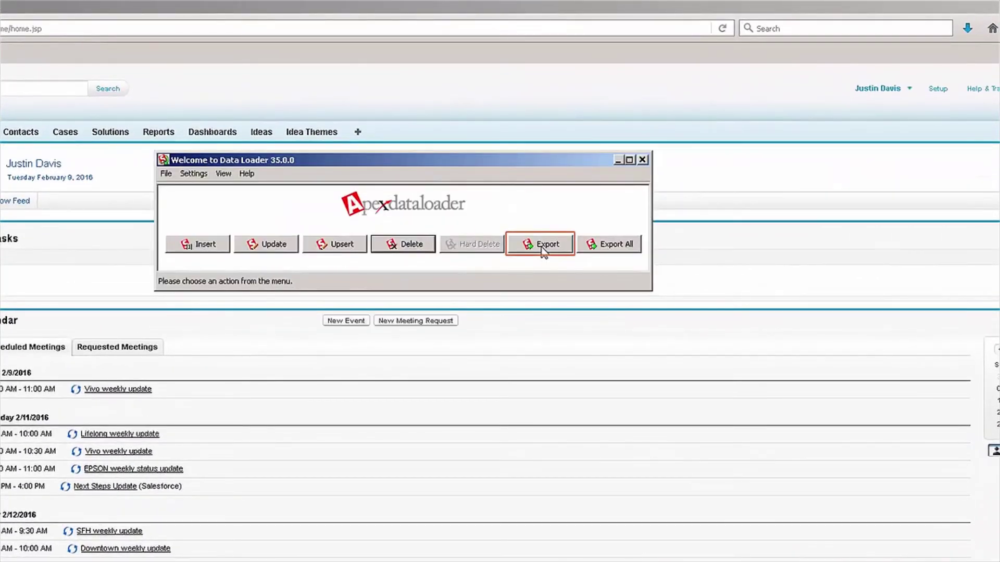
# Start an export of Lead (Lead) to extract.csv on the Desktop and reach query editing
pyautogui.click(543, 252)
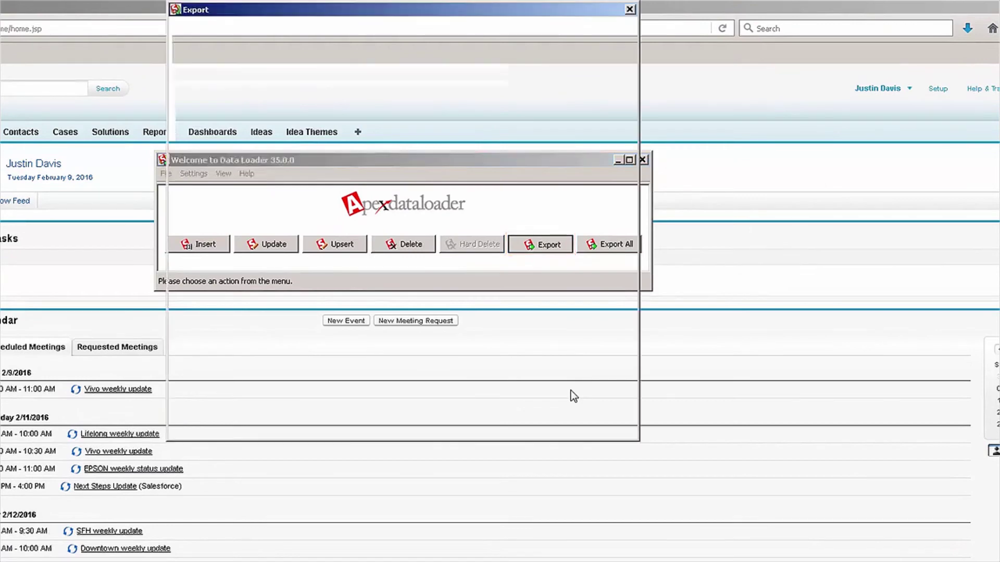
pyautogui.moveTo(619, 221); pyautogui.dragTo(616, 260)
pyautogui.click(213, 235)
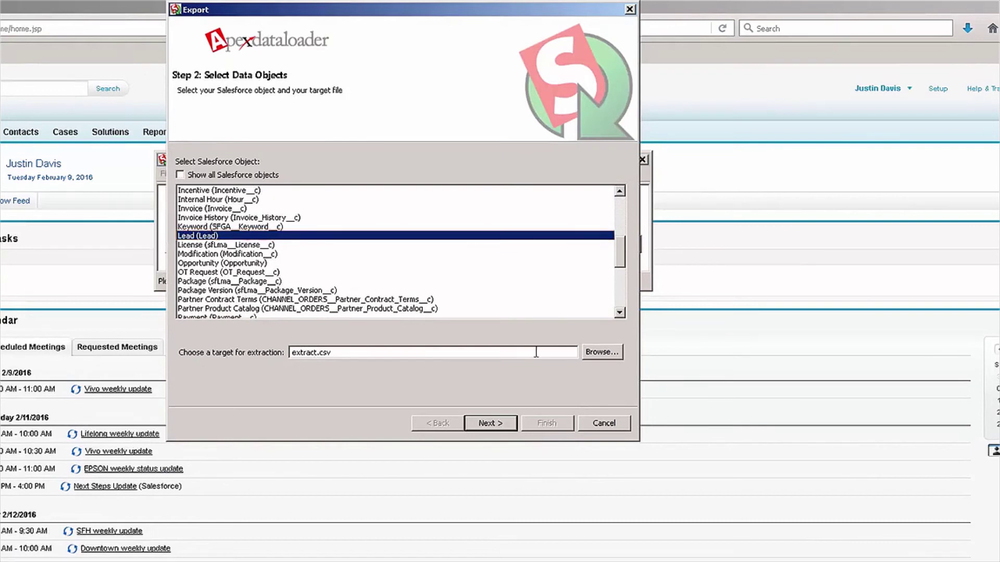
pyautogui.click(600, 354)
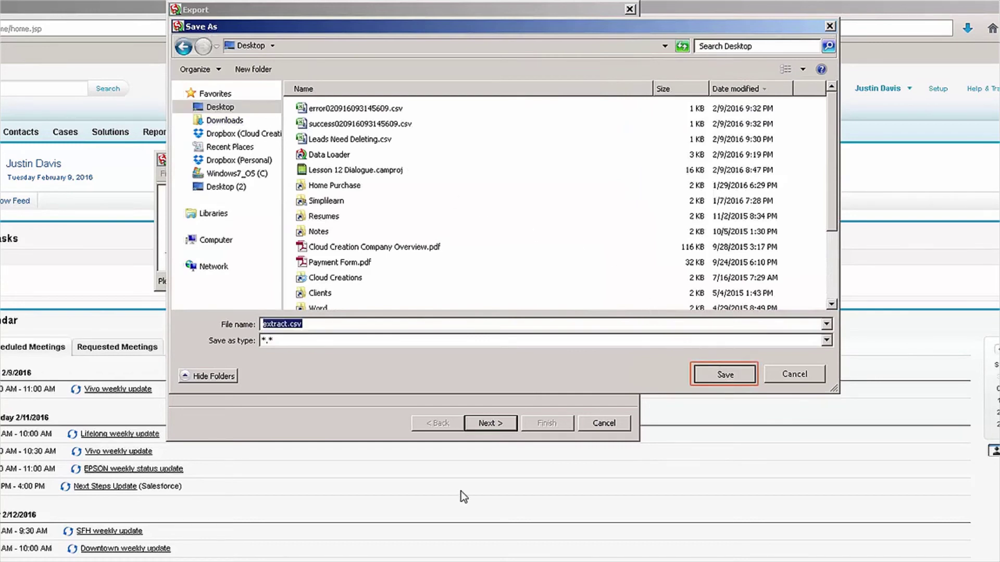
pyautogui.press('Return')
pyautogui.click(483, 424)
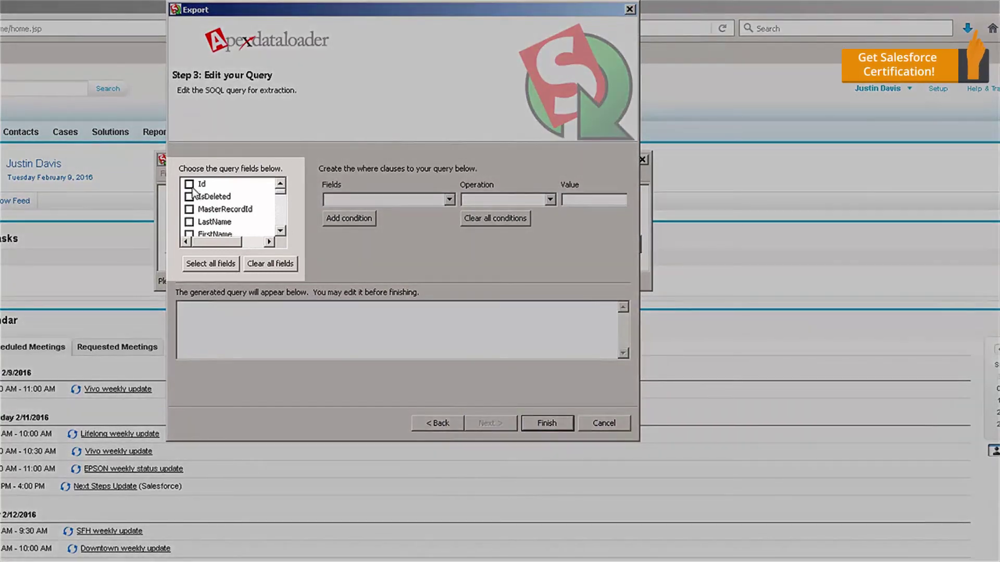
# Check the Id, LastName, FirstName, Phone and Email fields in the query fields list
pyautogui.click(189, 184)
pyautogui.click(280, 231)
pyautogui.click(189, 209)
pyautogui.click(189, 222)
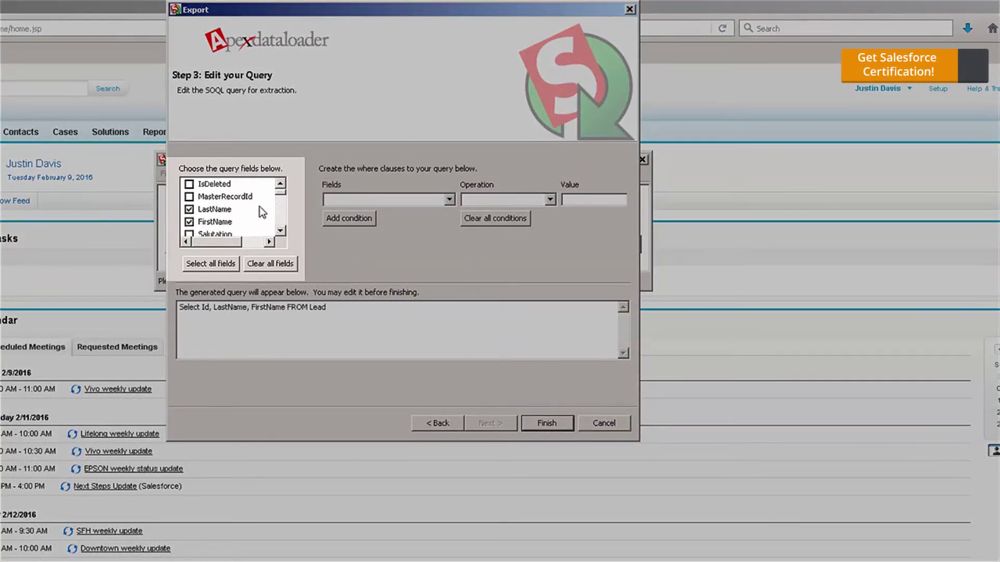
pyautogui.click(280, 184)
pyautogui.click(283, 232)
pyautogui.click(283, 231)
pyautogui.click(283, 231)
pyautogui.click(283, 231)
pyautogui.click(283, 231)
pyautogui.click(283, 231)
pyautogui.click(283, 232)
pyautogui.click(283, 231)
pyautogui.click(284, 232)
pyautogui.click(283, 231)
pyautogui.click(284, 231)
pyautogui.click(284, 232)
pyautogui.click(283, 231)
pyautogui.click(283, 232)
pyautogui.click(284, 232)
pyautogui.click(197, 223)
pyautogui.click(191, 233)
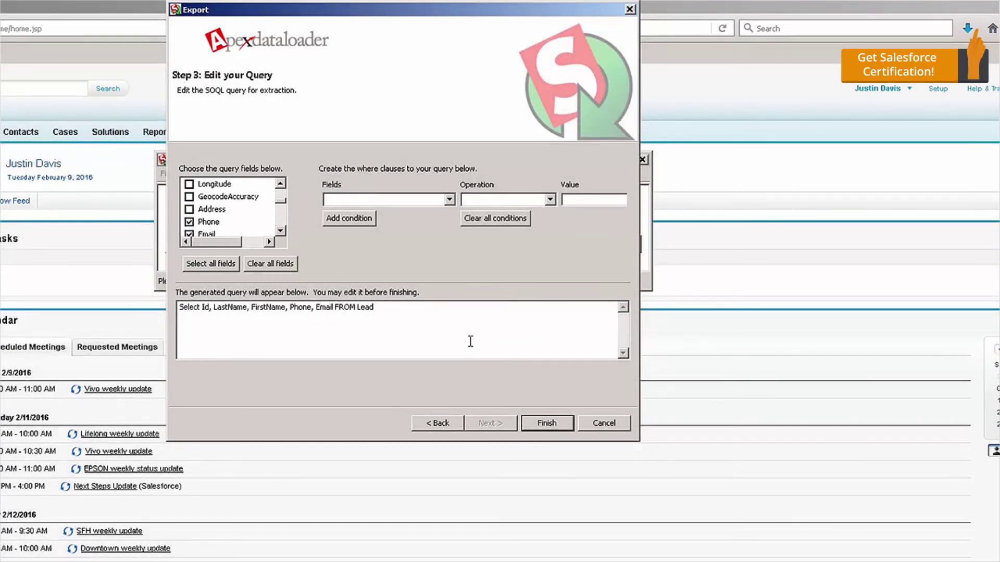
# Browse the where-clause Fields dropdown but leave the filter condition empty
pyautogui.click(449, 199)
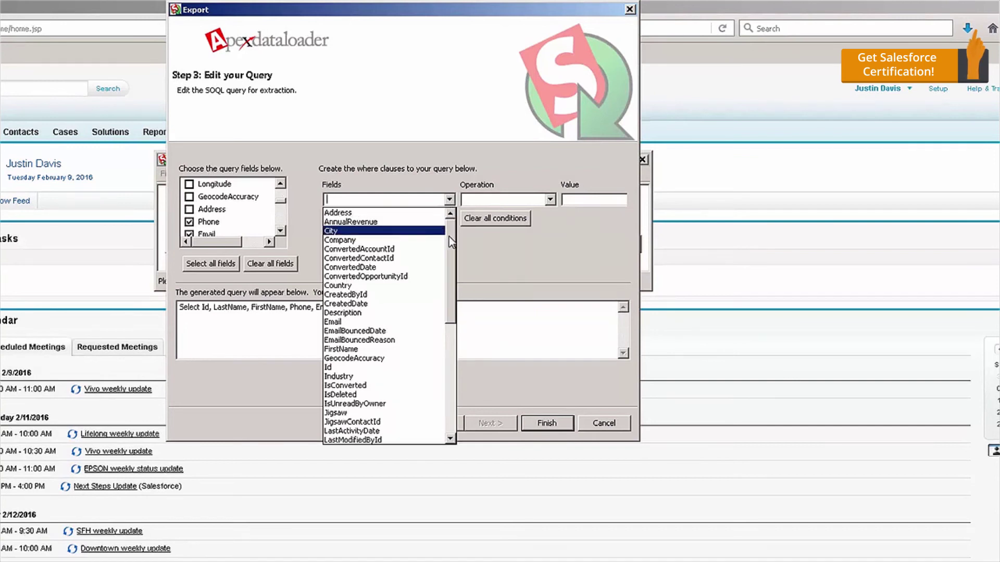
pyautogui.moveTo(449, 236); pyautogui.dragTo(443, 349)
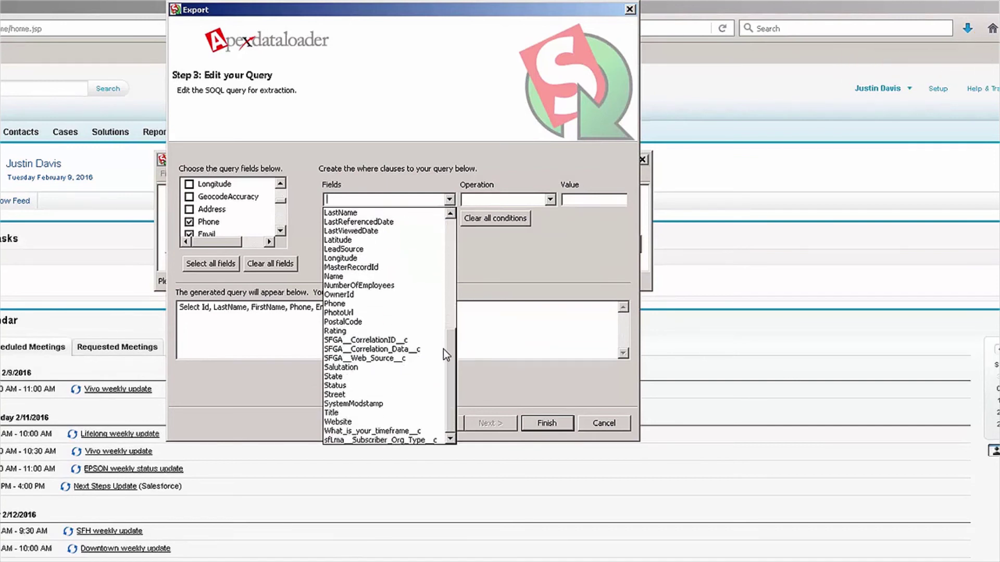
pyautogui.click(526, 271)
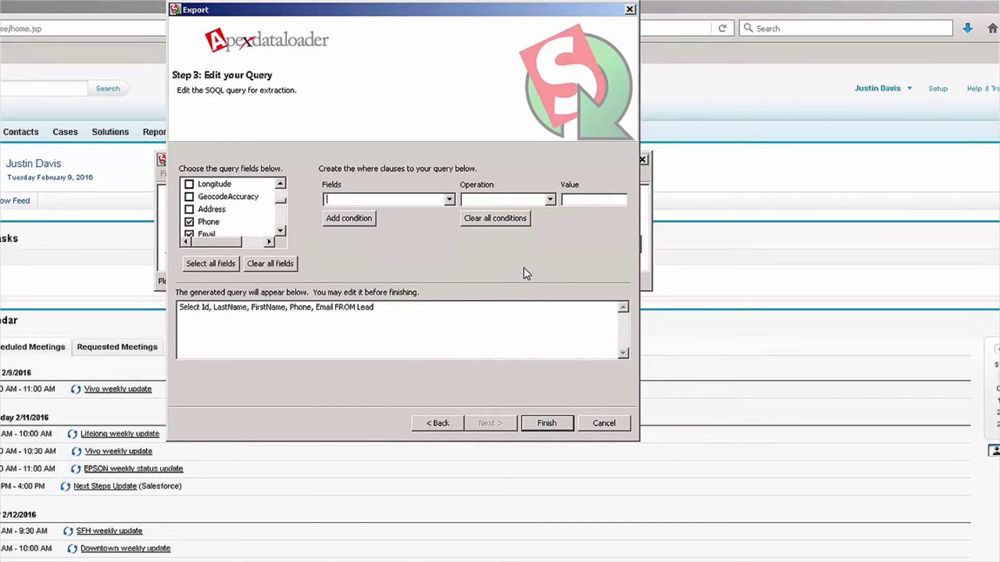
pyautogui.moveTo(407, 16); pyautogui.dragTo(410, 40)
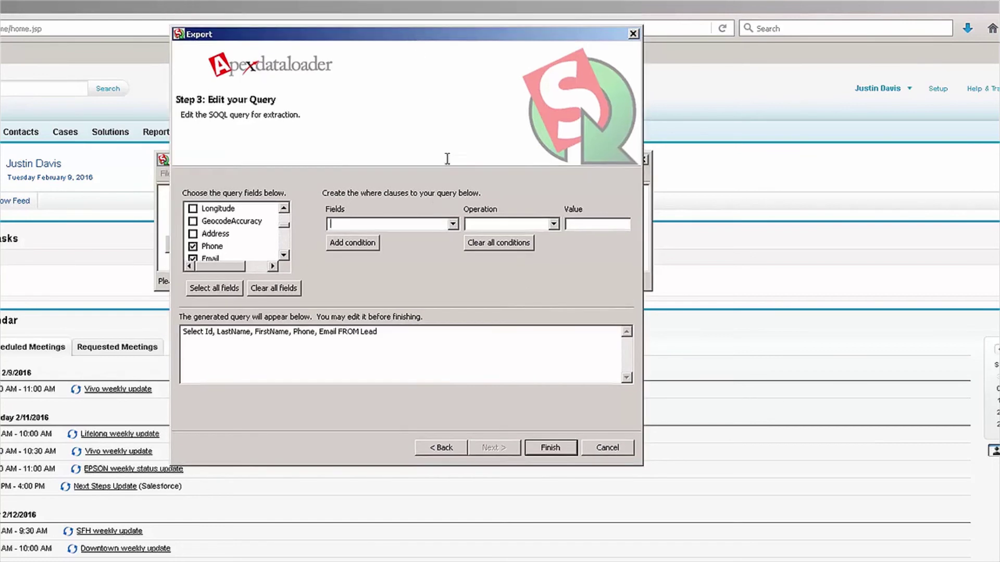
pyautogui.click(453, 225)
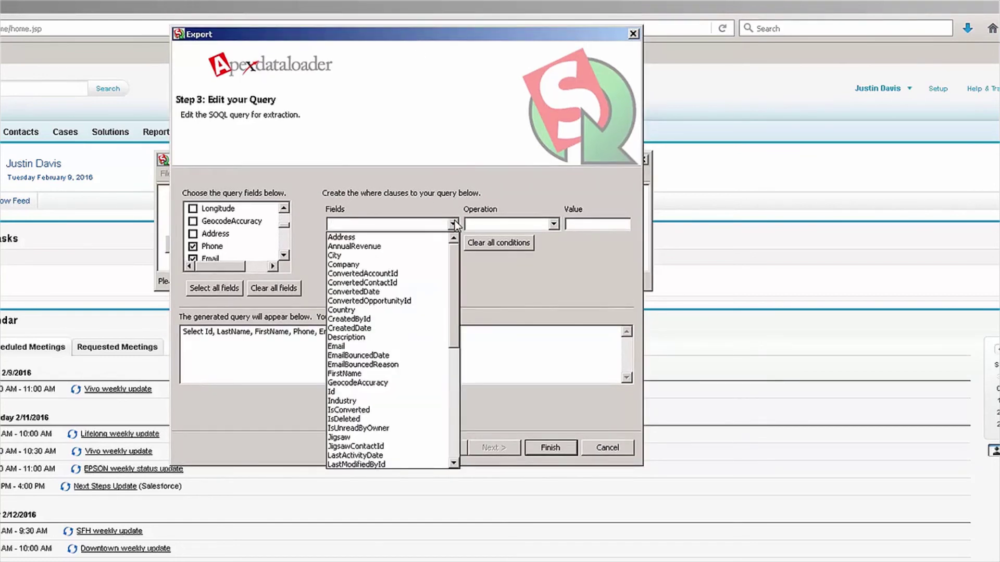
pyautogui.click(457, 206)
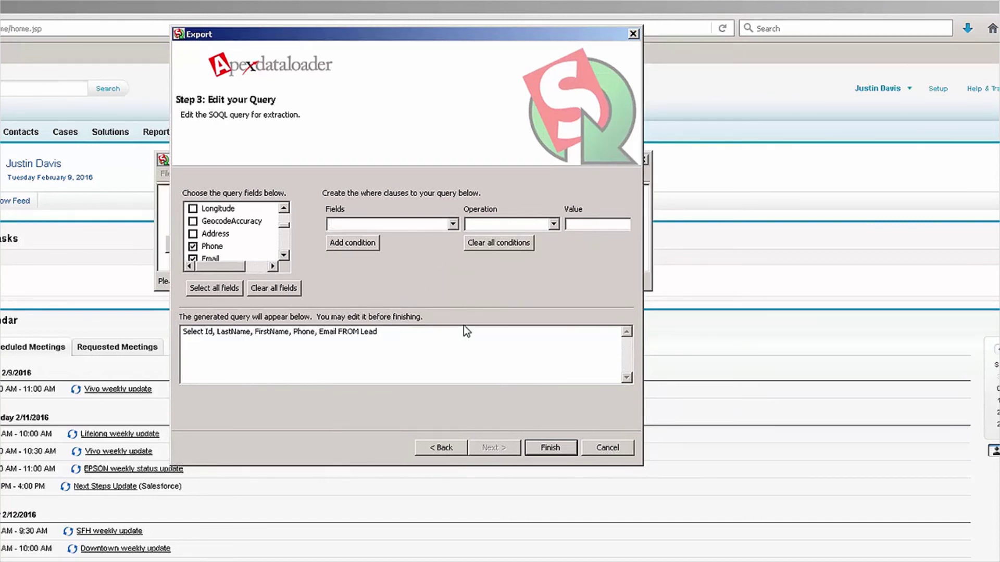
# Run the Lead export, confirm it, and review the 20 extracted records
pyautogui.click(547, 449)
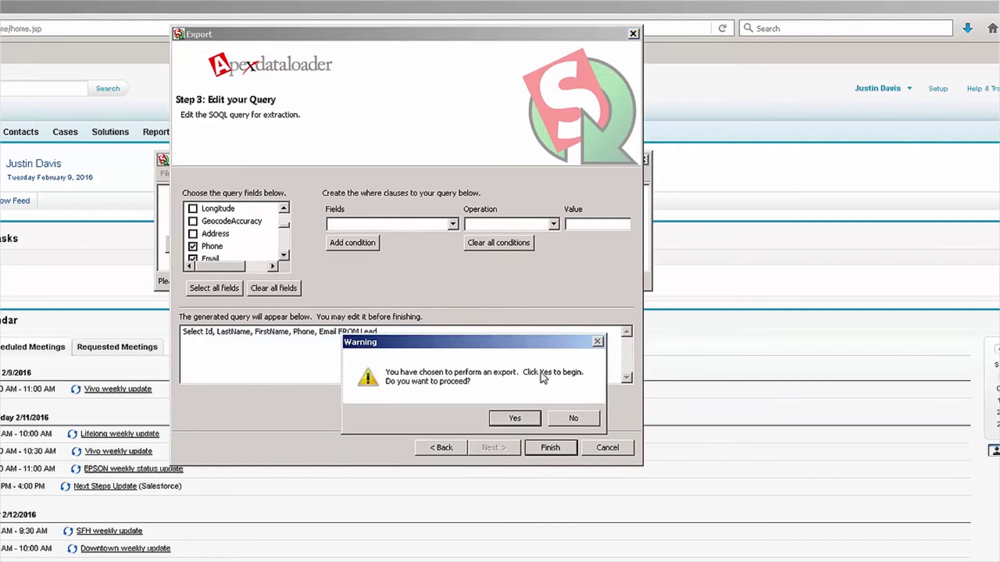
pyautogui.click(502, 420)
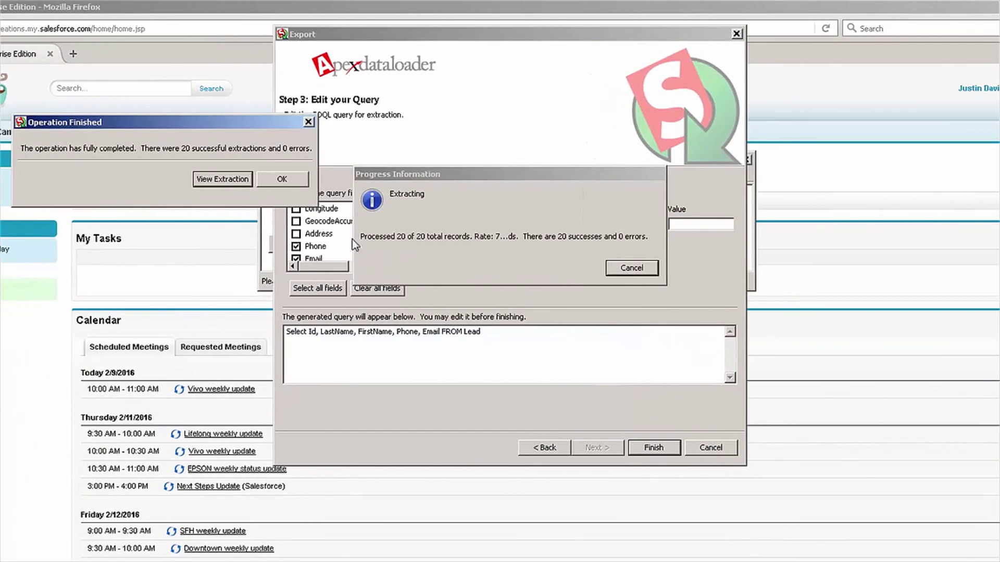
pyautogui.click(246, 179)
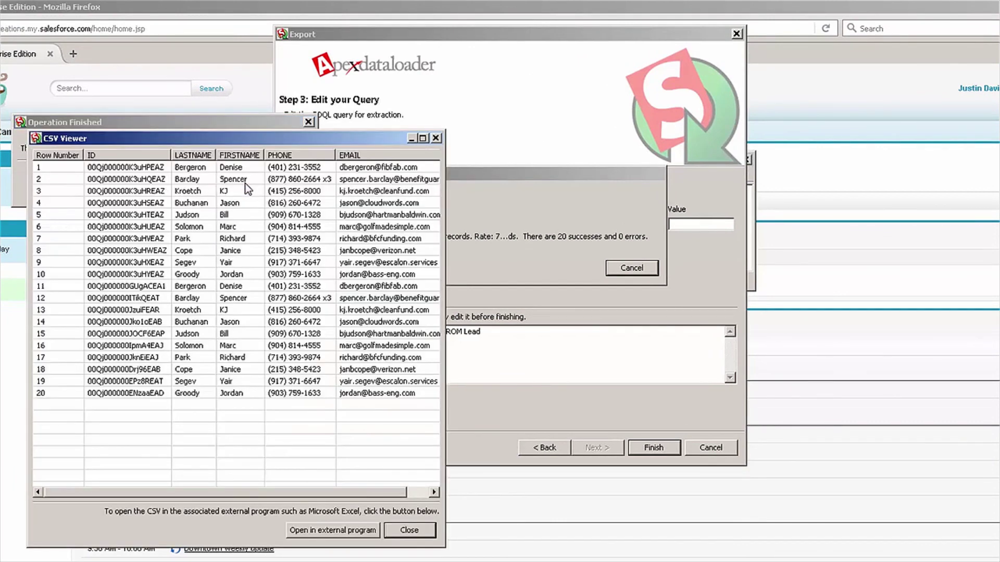
pyautogui.click(414, 496)
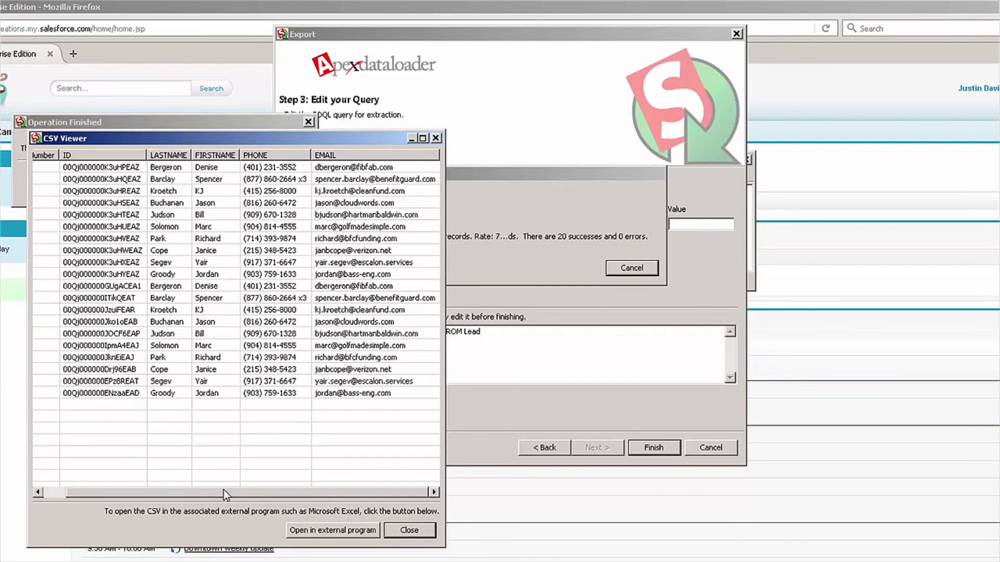
pyautogui.moveTo(223, 492); pyautogui.dragTo(201, 492)
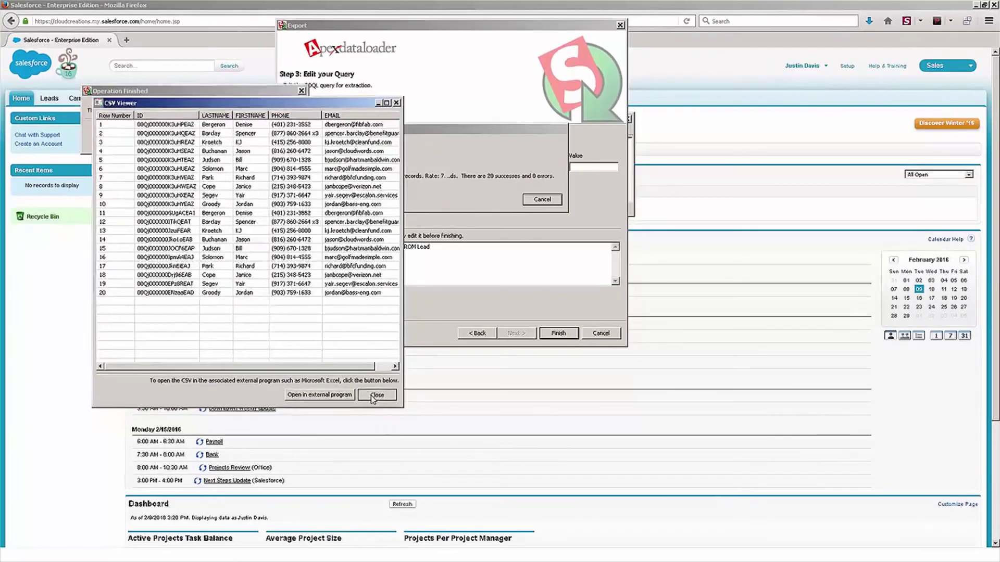
# Close the extraction viewer and completion message, returning to the welcome window
pyautogui.click(376, 395)
pyautogui.moveTo(209, 91); pyautogui.dragTo(312, 144)
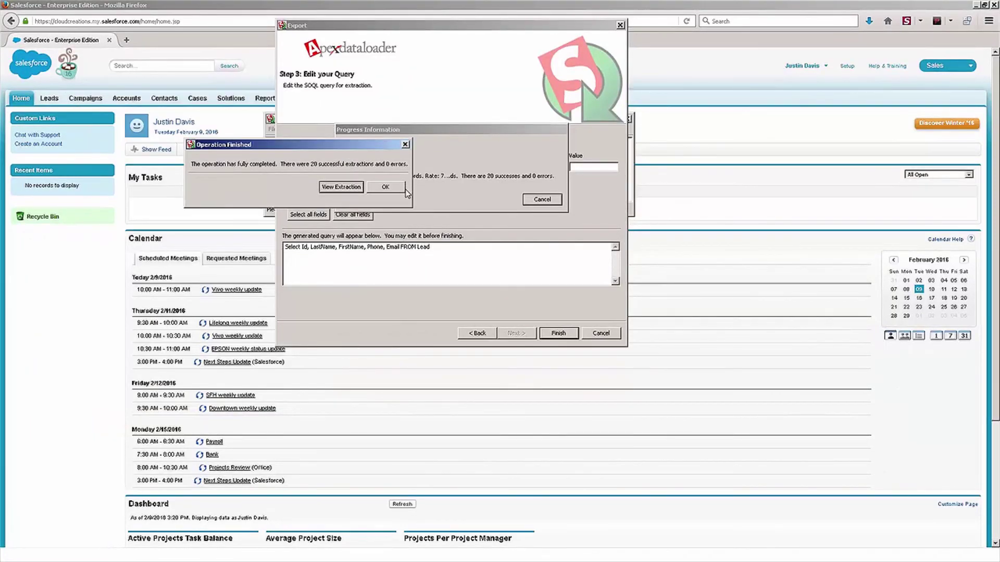
pyautogui.click(388, 189)
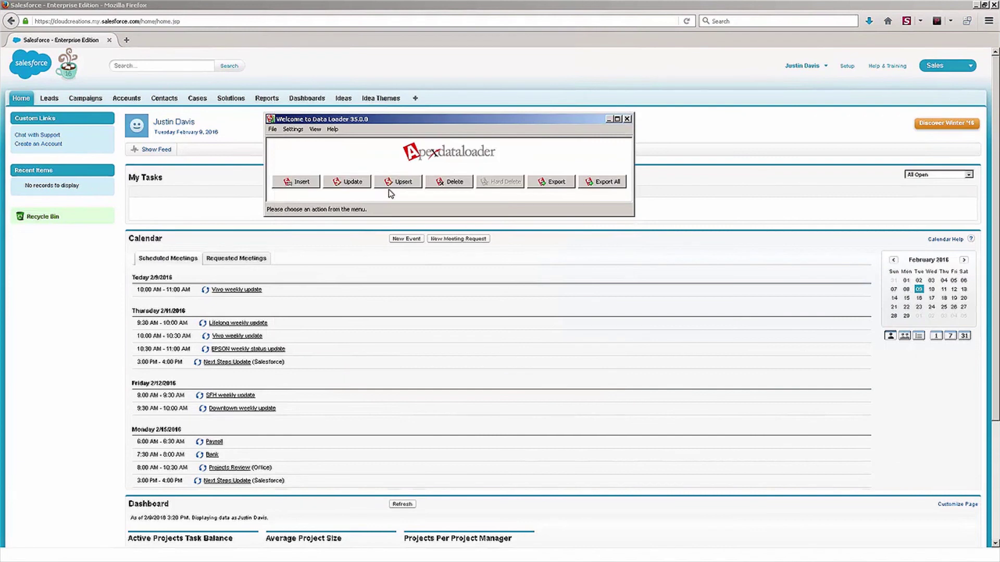
pyautogui.moveTo(446, 124); pyautogui.dragTo(472, 143)
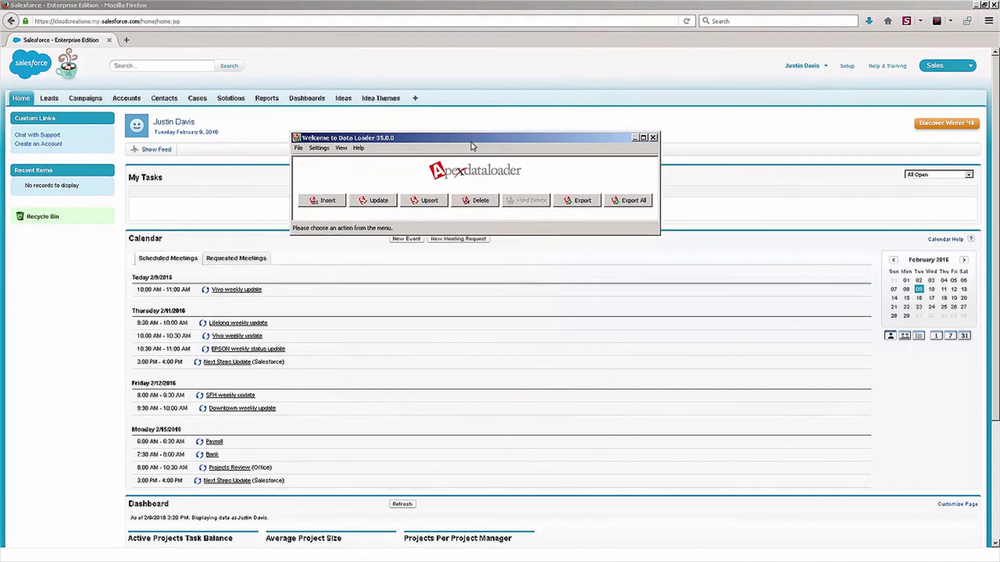